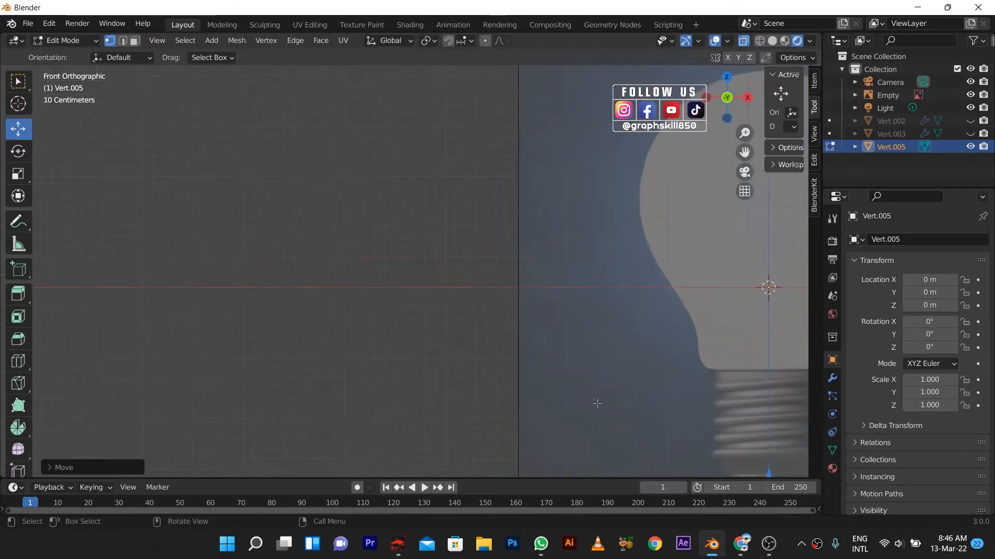
- Extrude vertices from the centre of the bulb's bottom tip along the right edge of its rounded contact in the reference image
left_click_drag(694, 372, 702, 293)
scroll(733, 333, "up", 2)
middle_click_drag(573, 331, 336, 343, "shift")
scroll(640, 348, "up", 3)
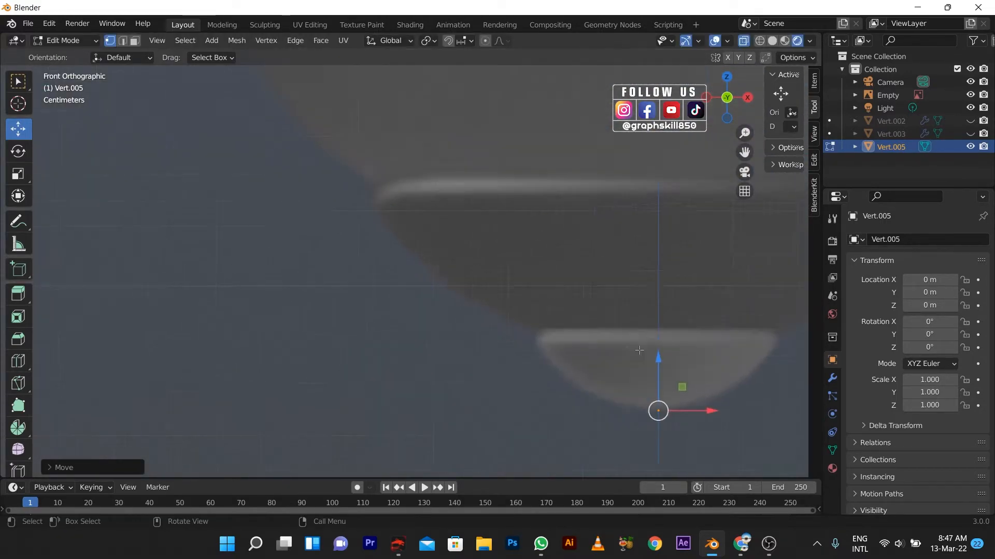
middle_click_drag(656, 367, 566, 331, "shift")
middle_click_drag(691, 376, 691, 376, "shift")
key("g")
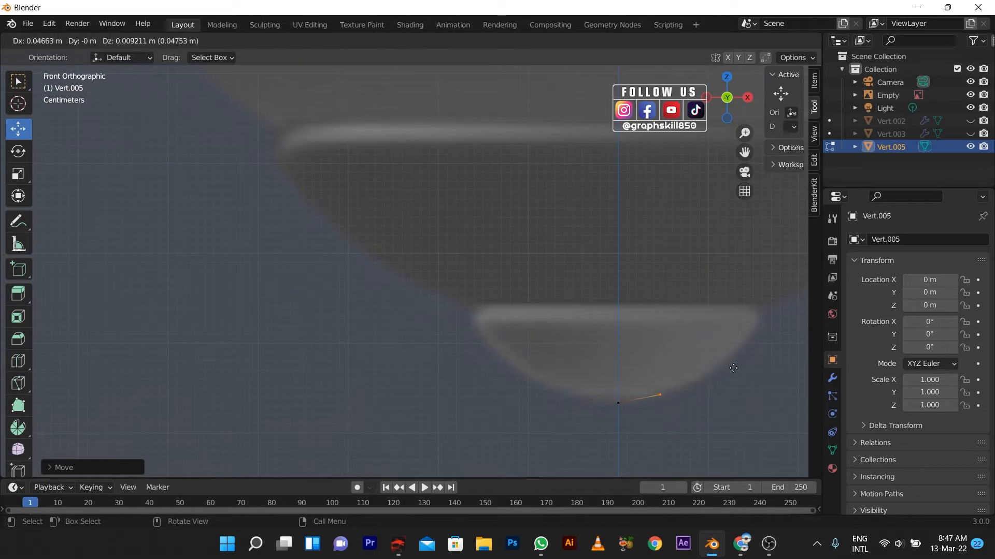
left_click(733, 368)
key("e")
left_click(773, 344)
key("e")
left_click(779, 327)
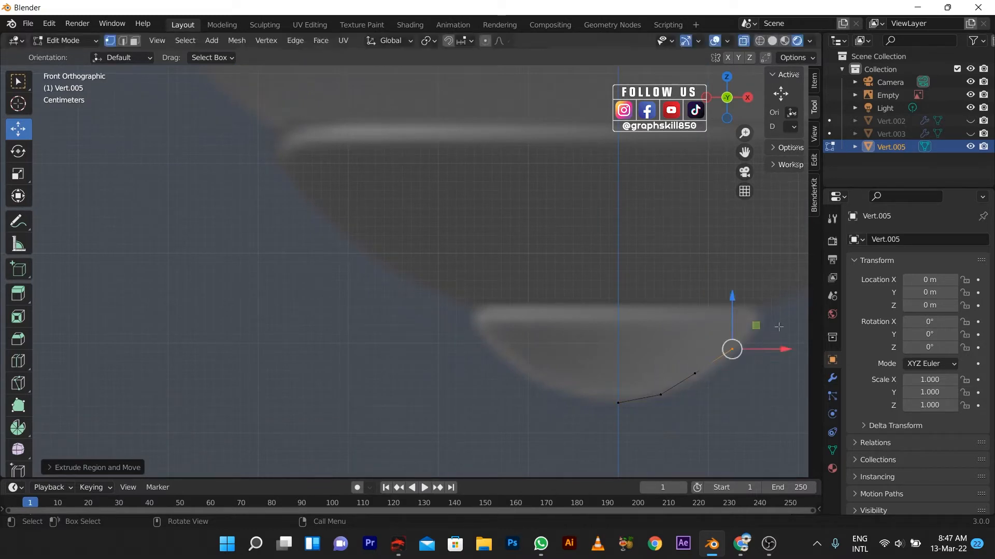
key("e")
left_click(811, 272)
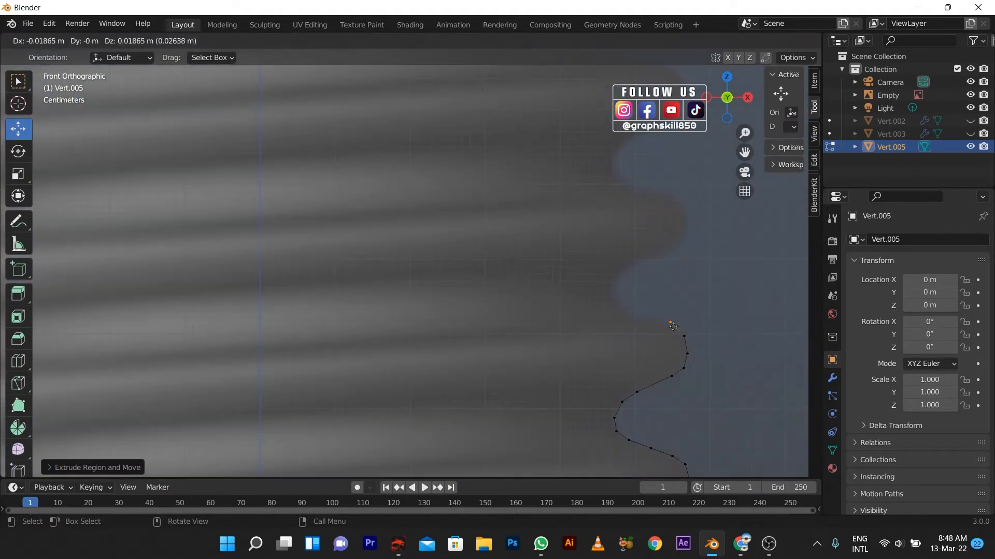
- Extrude the outline up the right side of the threads and glass to the top centre, and return to Object Mode
left_click(613, 289)
key("e")
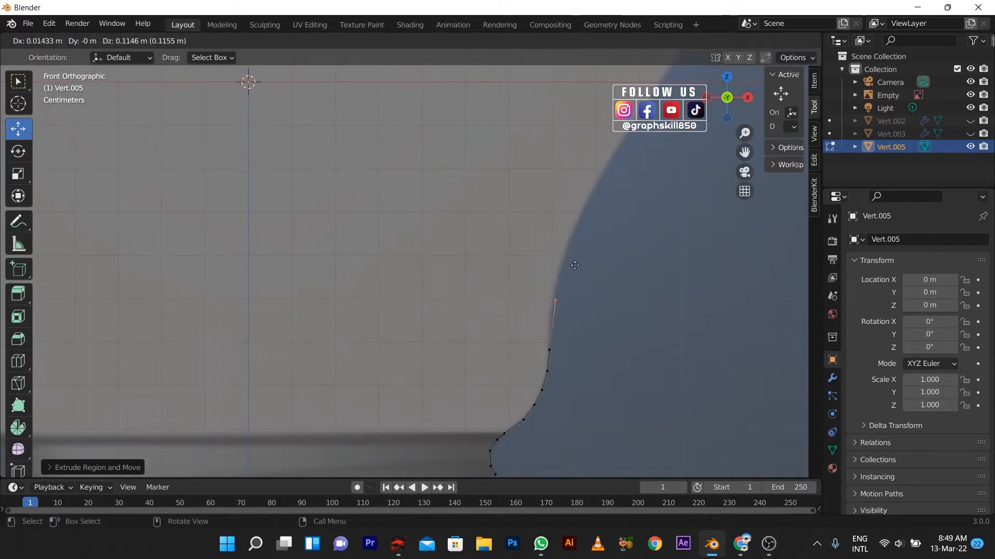
left_click(633, 138)
key("e")
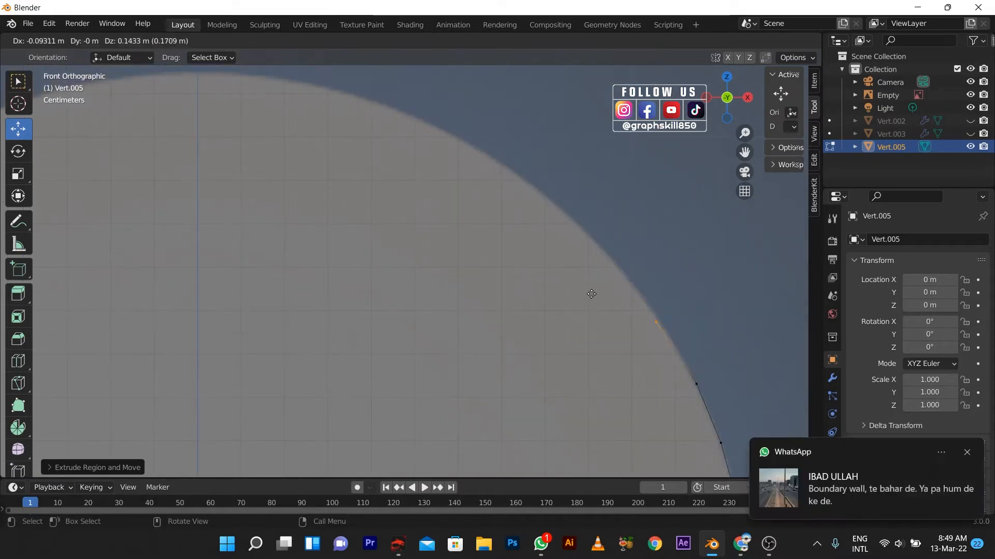
left_click(622, 266)
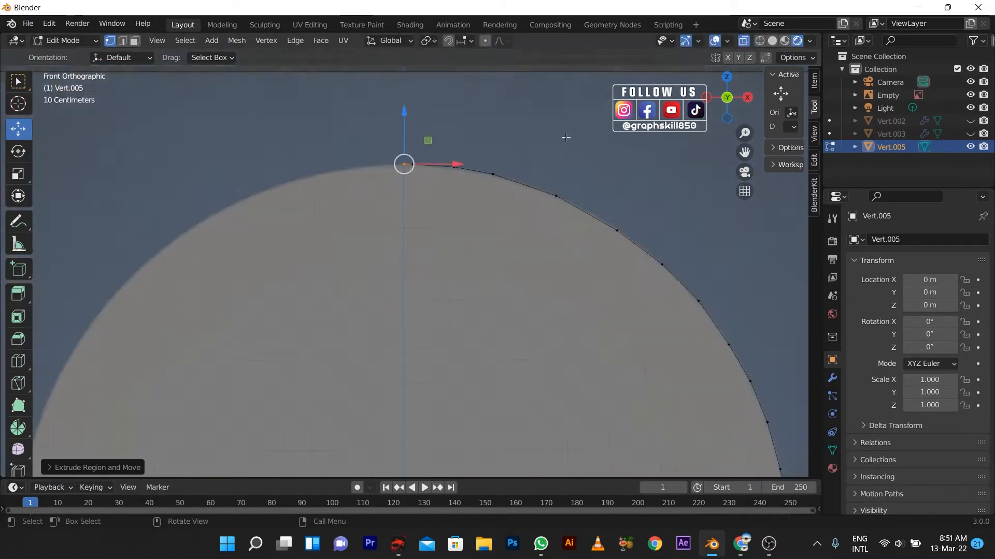
scroll(408, 238, "down", 4)
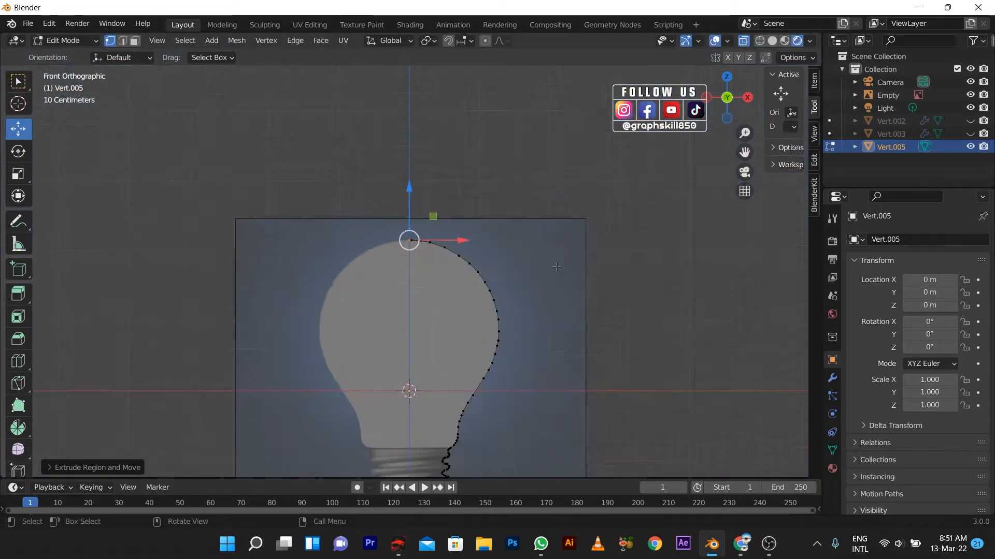
mouse_move(466, 259)
middle_mouse_down()
mouse_move(547, 273)
mouse_move(466, 289)
mouse_move(597, 267)
mouse_move(576, 302)
middle_mouse_up()
key("Tab")
scroll(574, 302, "down", 2)
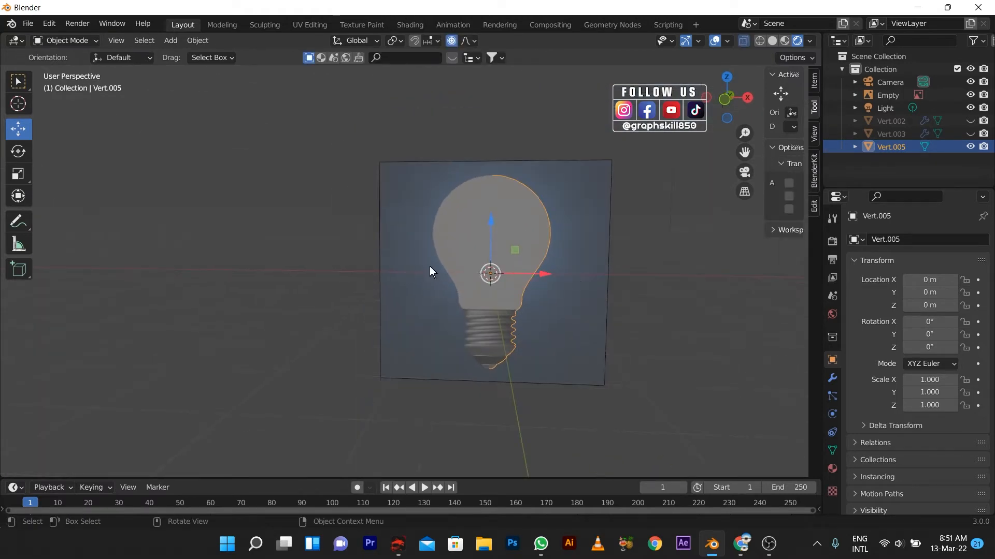
- Move the outline and the reference image together, placing the outline at about X -0.47 m, Y -0.72 m, Z -0.19 m
left_click(434, 268)
key("g")
left_click(250, 282)
left_click(273, 259)
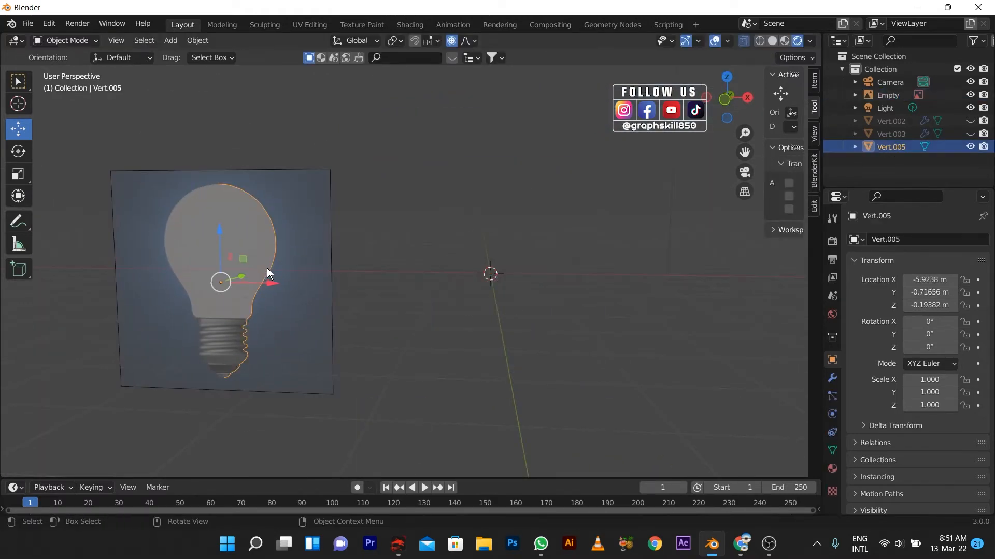
key("g")
left_click(479, 362)
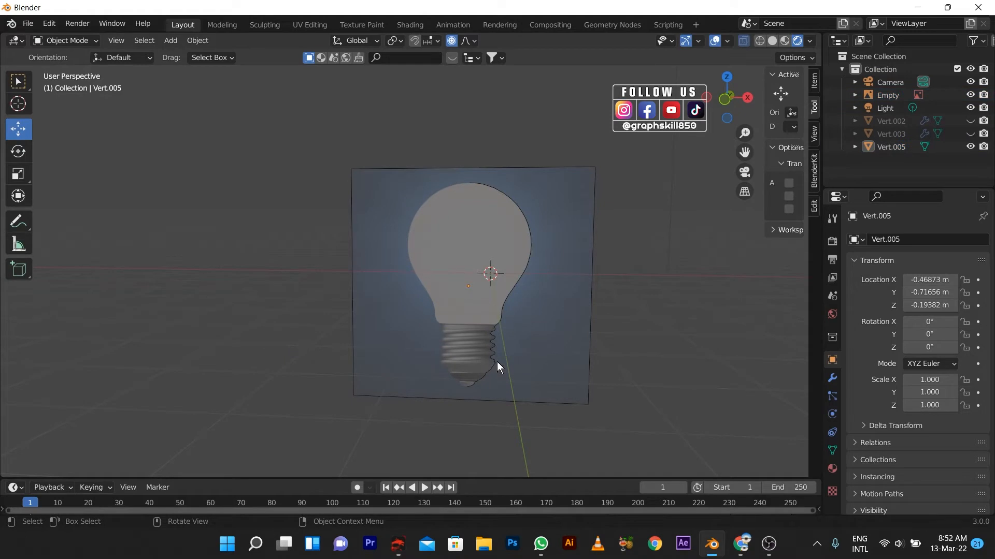
- Select the traced half outline of the bulb and add a Screw modifier to it
left_click(496, 362)
left_click(506, 315)
left_click(515, 284)
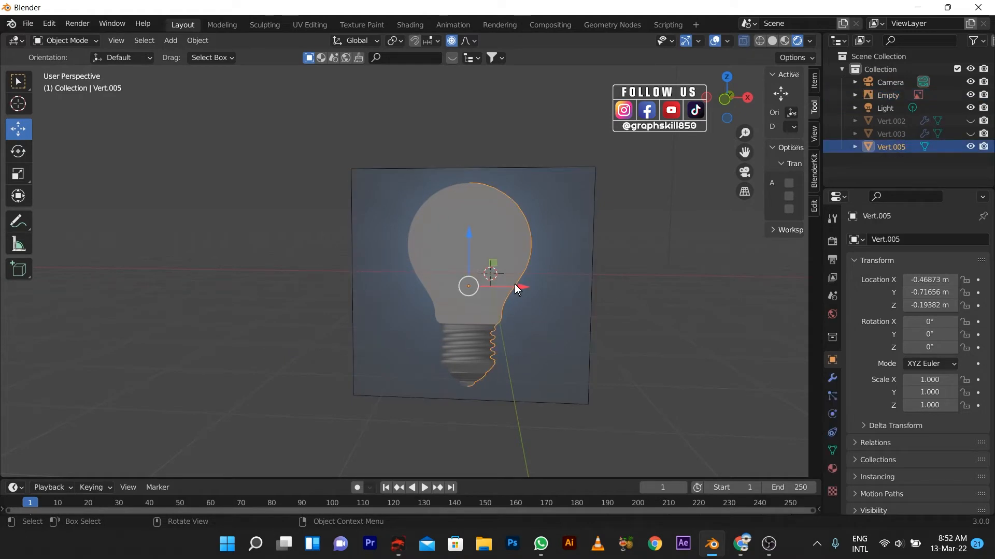
left_click(832, 377)
left_click(876, 239)
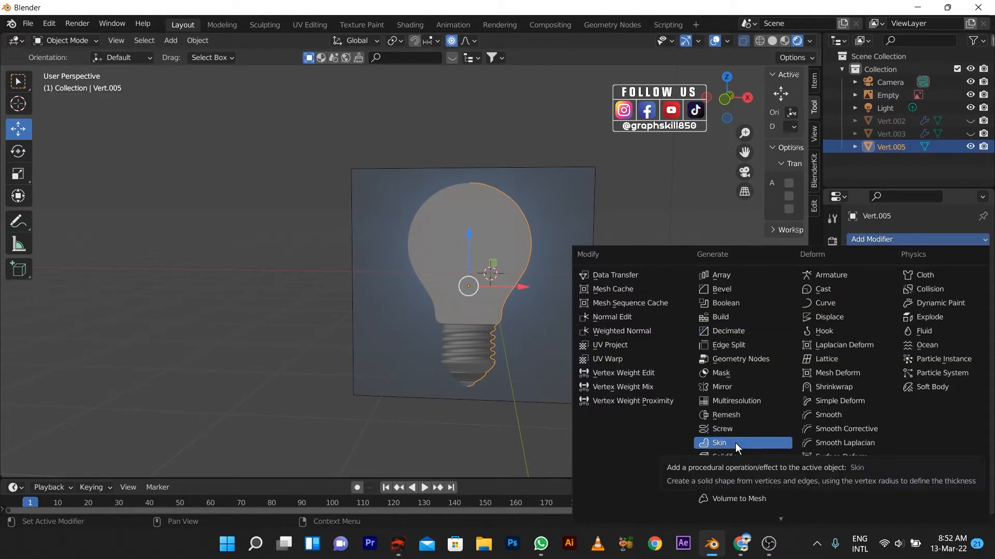
left_click(726, 429)
- Switch the viewport to solid shading and reposition the bulb together with its reference image near the world origin
left_click_drag(510, 285, 579, 286)
left_click(772, 40)
left_click(418, 276)
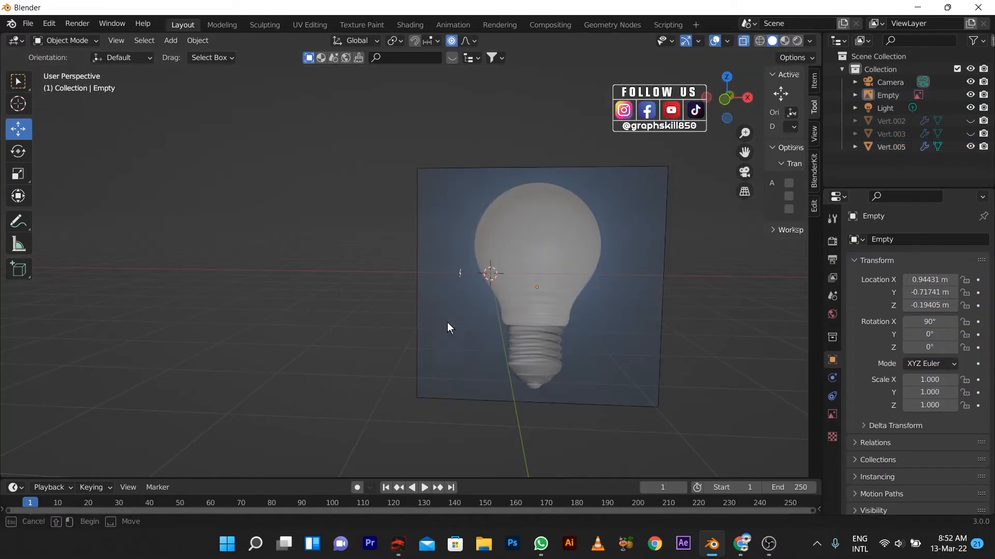
middle_click_drag(448, 329, 553, 293)
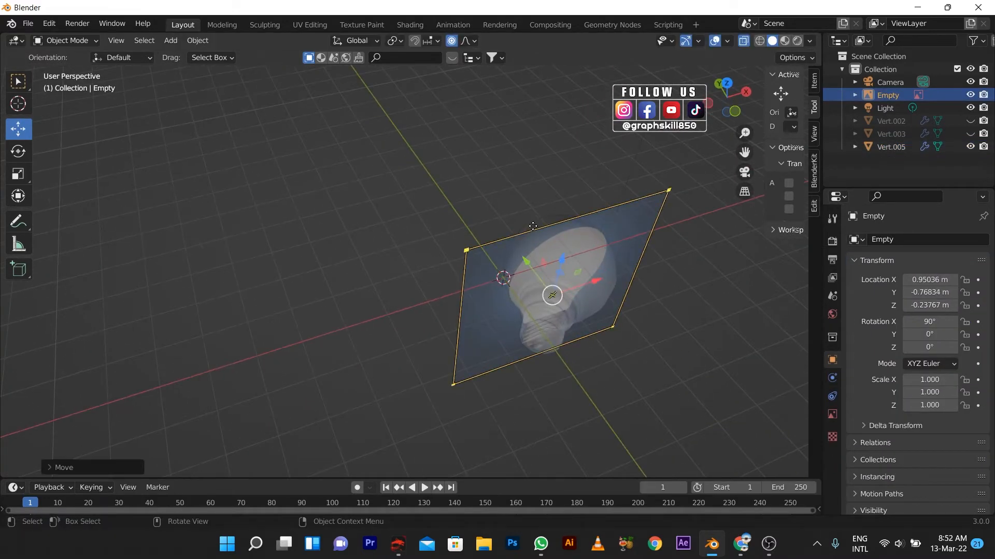
left_click(552, 293)
key("g")
left_click(574, 276)
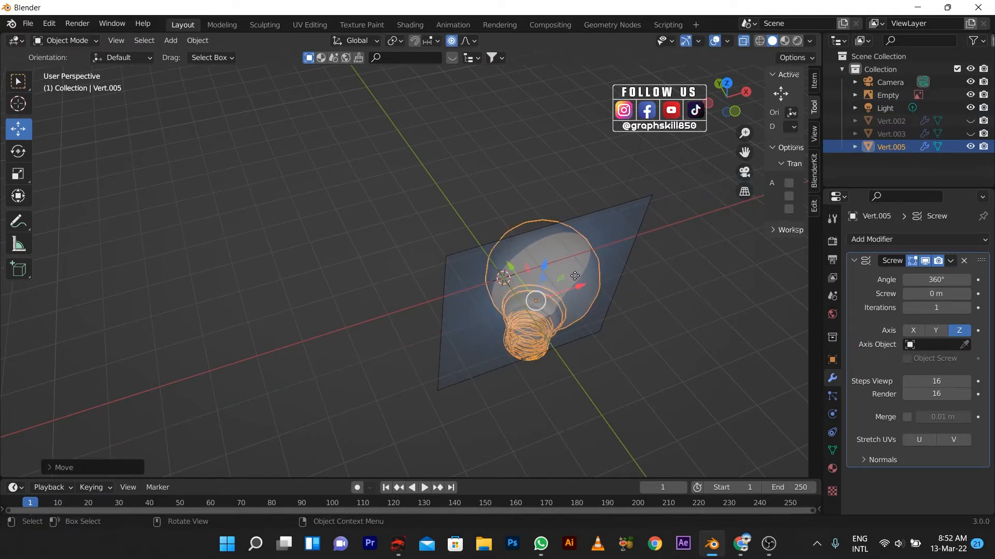
middle_click_drag(574, 276, 518, 228)
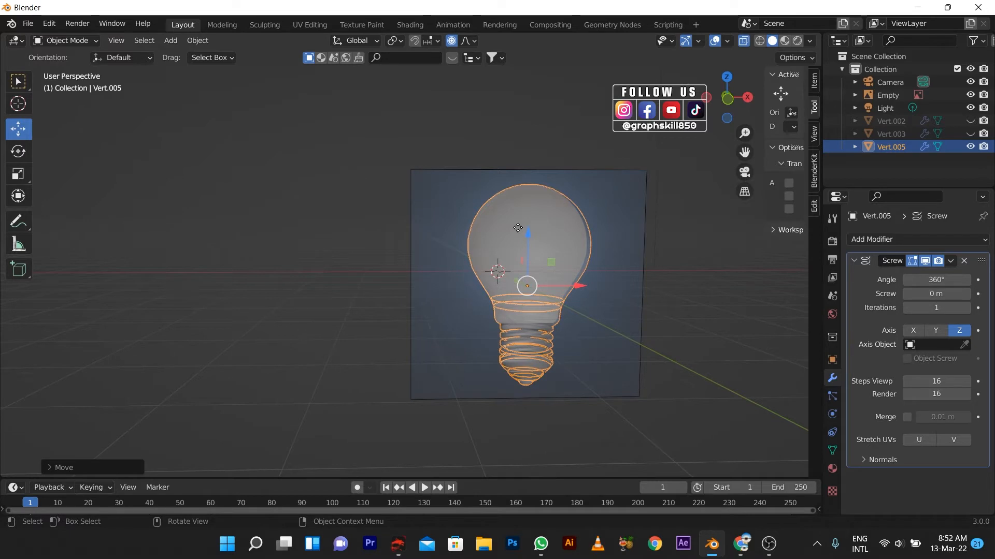
- Separate the selected profile vertices into their own object and return to Object Mode
key("Tab")
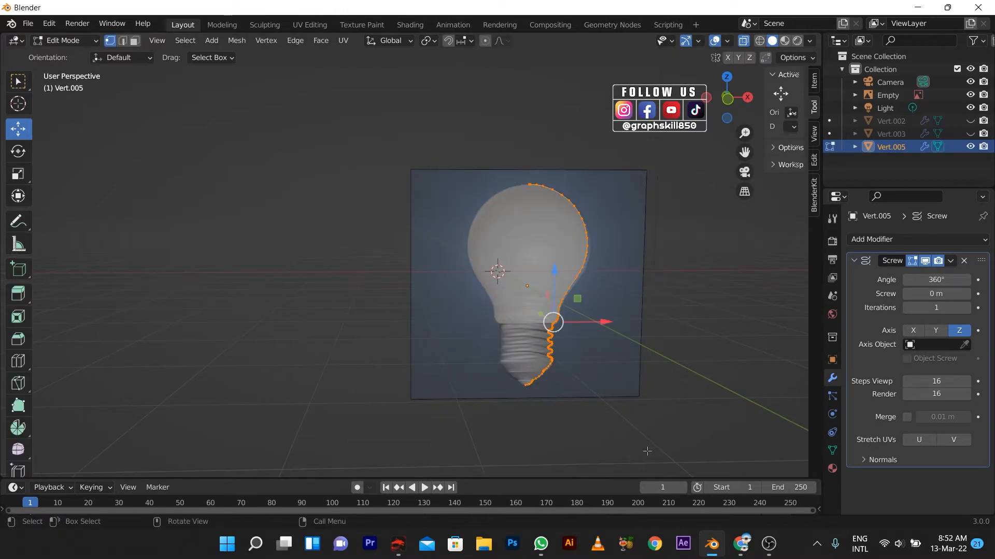
right_click(582, 275)
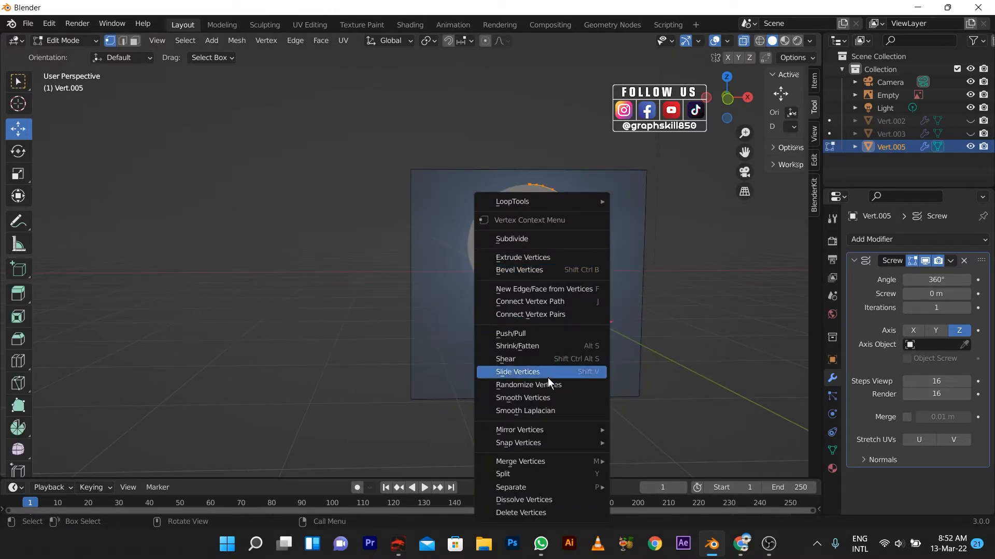
mouse_move(546, 484)
left_click(699, 480)
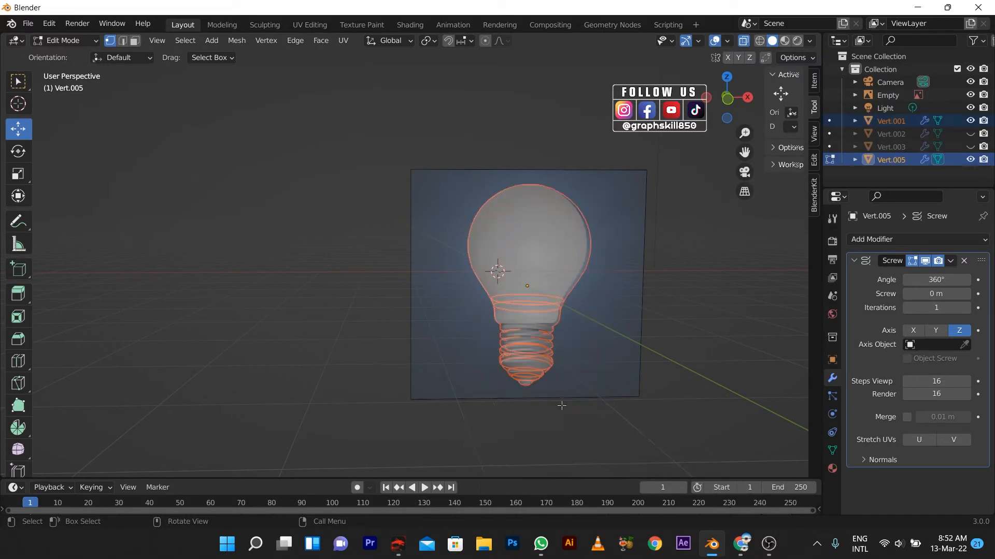
scroll(548, 400, "down", 2)
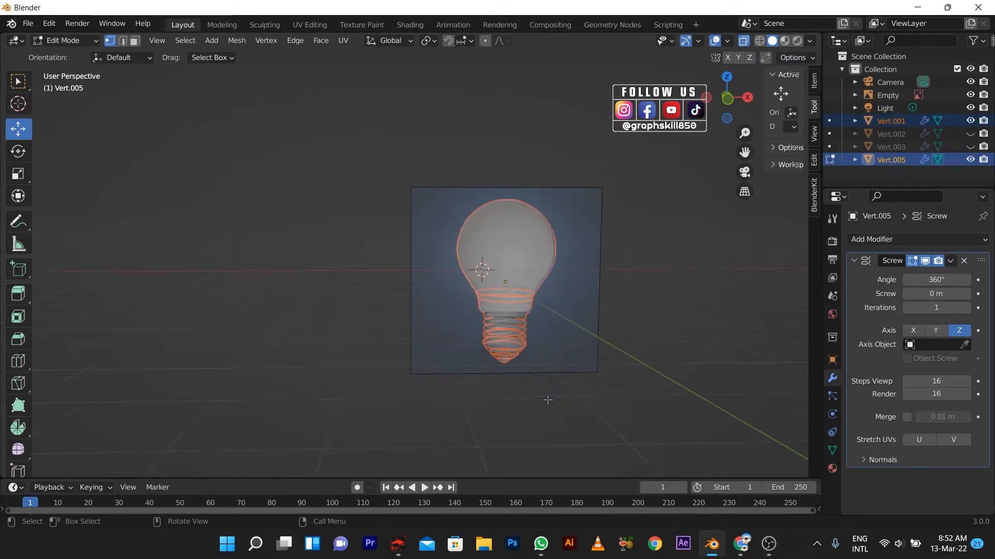
middle_click_drag(548, 400, 491, 385)
key("Tab")
- Try repositioning the reference image and hiding it from the viewport
left_click(409, 301)
left_click(535, 273)
left_click_drag(535, 271, 371, 350)
middle_click_drag(370, 351, 475, 292)
left_click(420, 342)
left_click(475, 291)
left_click(970, 95)
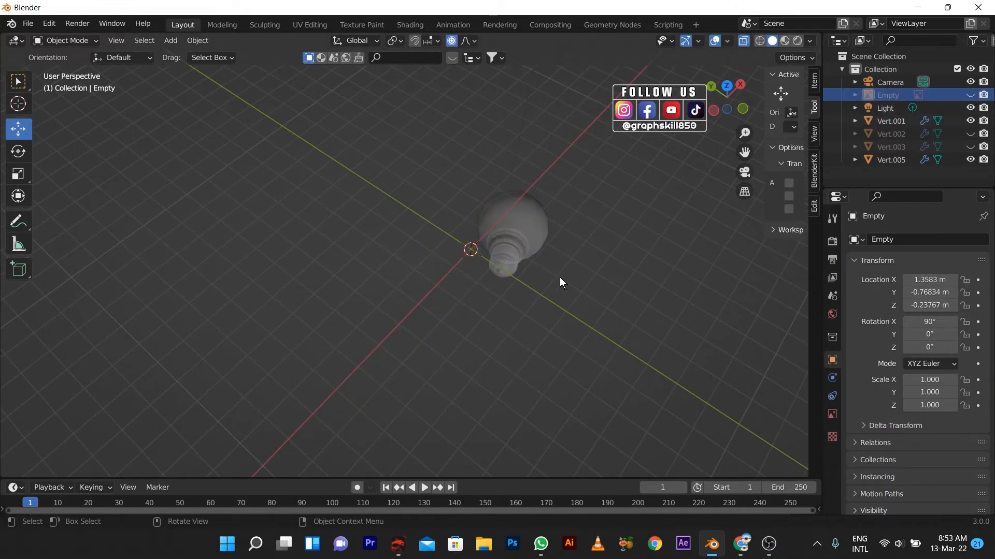
middle_click_drag(559, 277, 558, 256)
left_click(969, 96)
left_click(970, 95)
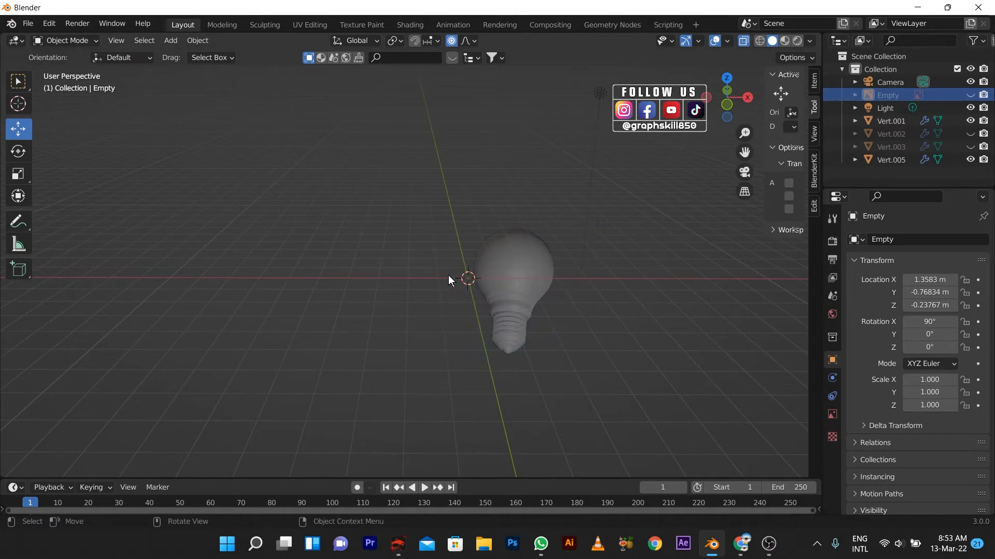
- Switch to the front view and undo the recent moves and visibility changes of the bulb and reference image
key("ctrl+z")
left_click(447, 277)
key("KP_1")
key("ctrl+z")
key("ctrl+z")
key("ctrl+z")
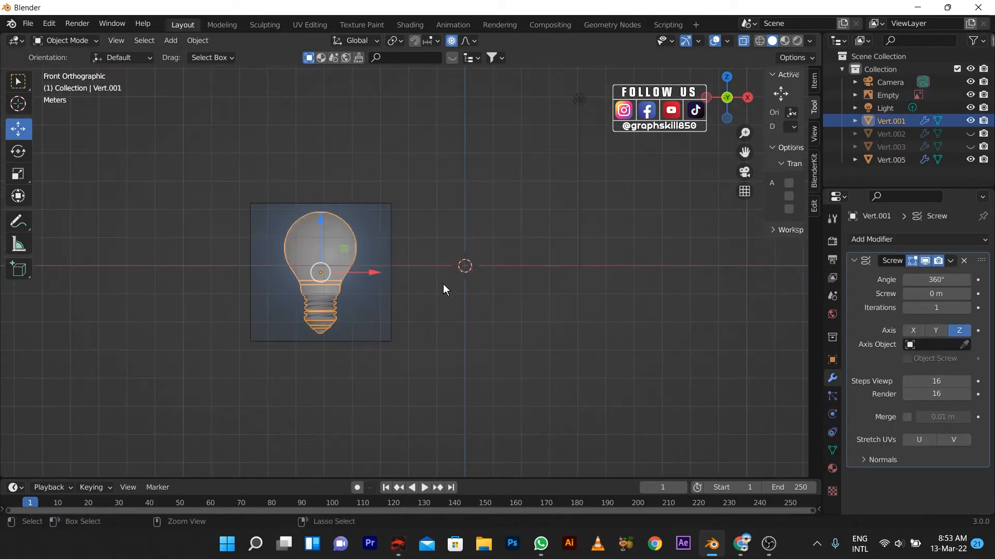
scroll(435, 225, "up", 1)
key("ctrl+z")
key("ctrl+z")
key("ctrl+z")
key("ctrl+z")
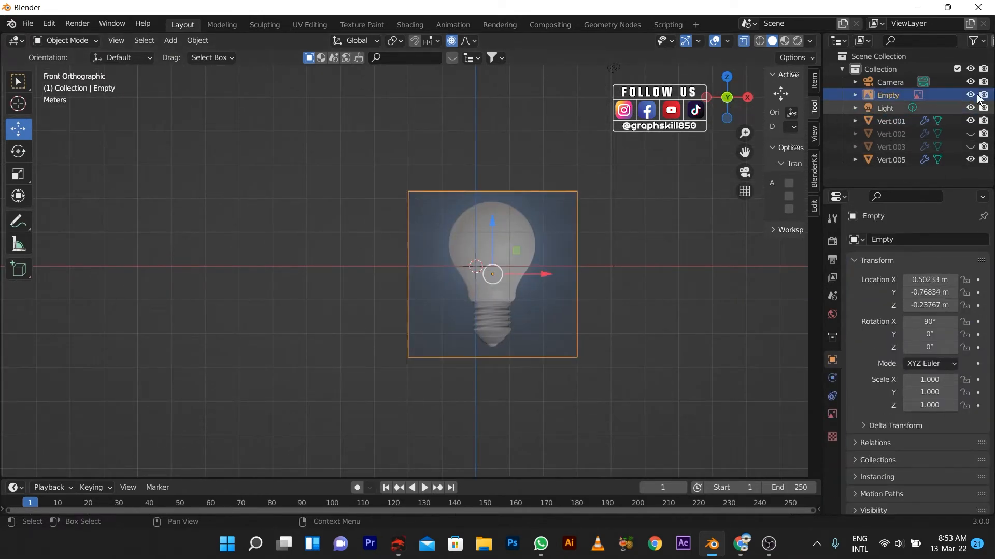
- Hide the reference image and, with X-ray off, raise the separated bulb along the Z axis
middle_click_drag(465, 258, 483, 298)
left_click(489, 277)
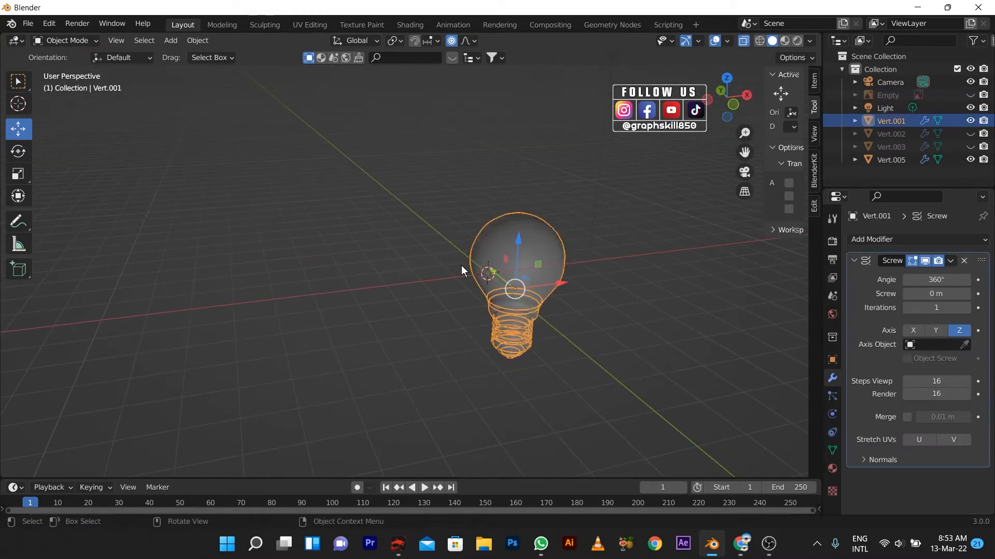
middle_click_drag(461, 265, 452, 265)
left_click(744, 41)
left_click_drag(513, 249, 513, 164)
middle_click_drag(489, 269, 457, 258)
- Add a material slot with a new material to the bulb and open its base color for editing
left_click(830, 470)
middle_click_drag(507, 158, 507, 194)
scroll(507, 193, "up", 2)
left_click(983, 239)
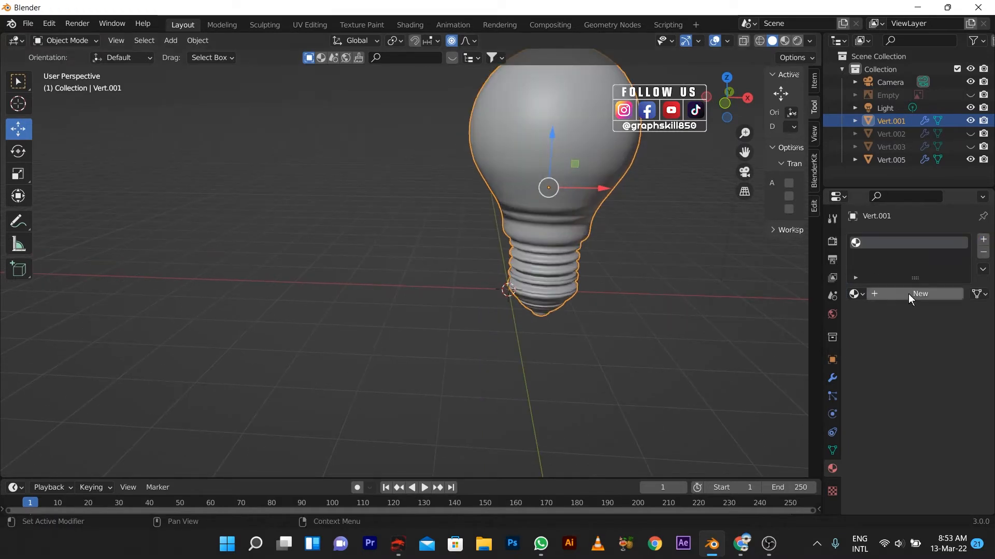
left_click(909, 294)
left_click(936, 428)
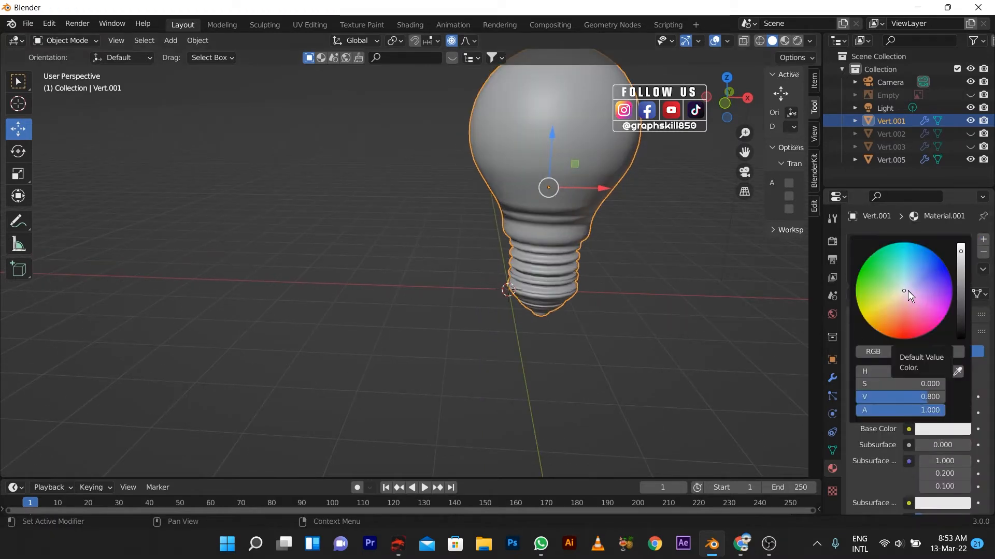
- Switch the viewport to Material Preview shading and frame the whole bulb
key("z")
scroll(509, 315, "down", 2)
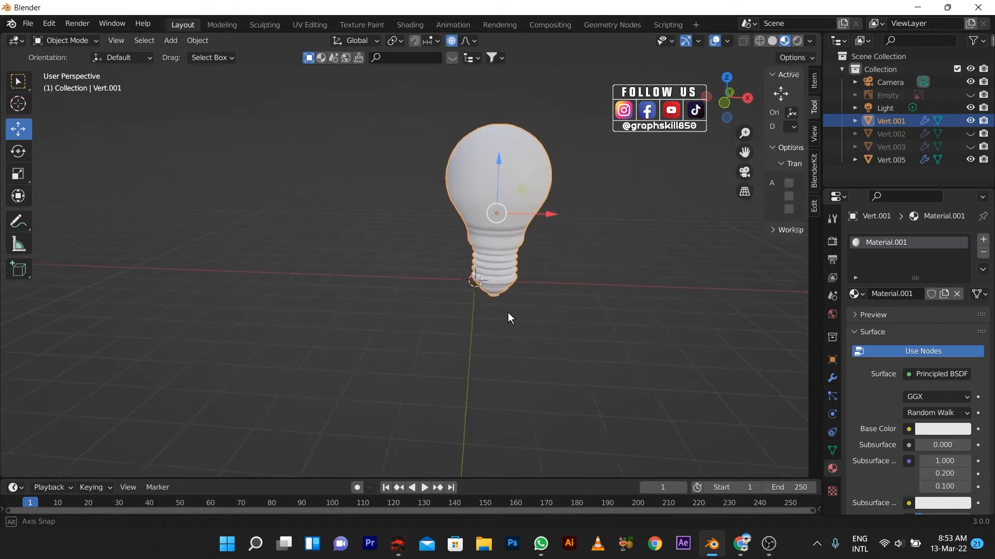
middle_click_drag(508, 312, 569, 387, "shift")
scroll(601, 313, "up", 2)
middle_click_drag(602, 313, 586, 290)
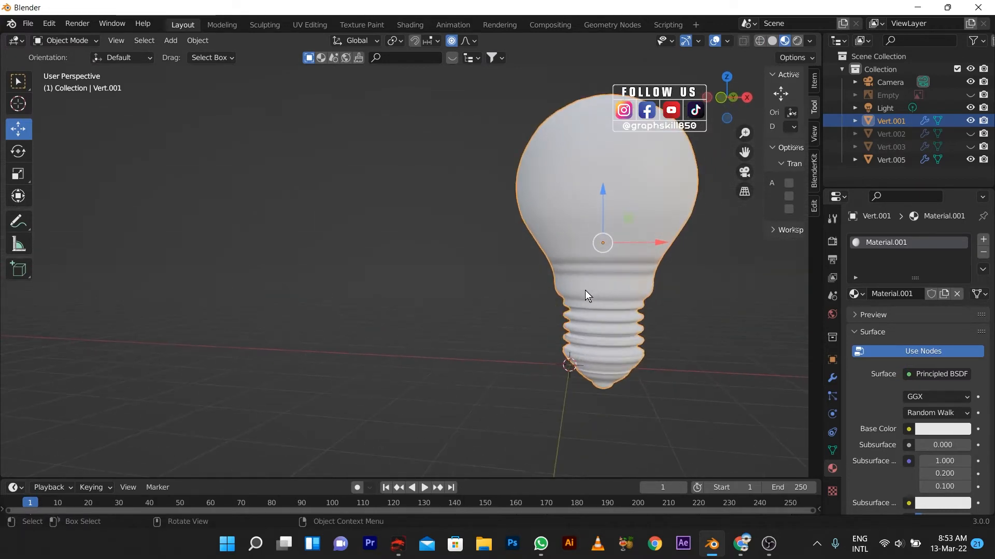
- Set the Screw modifier's viewport steps to 133 to smooth the bulb's surface
key("Tab")
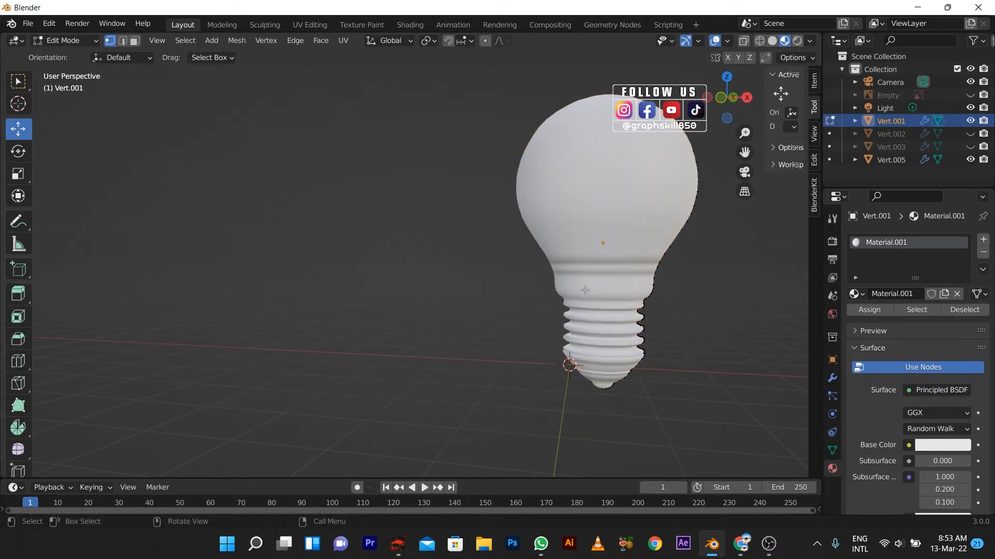
left_click(832, 379)
left_click(936, 382)
type("133")
key("Return")
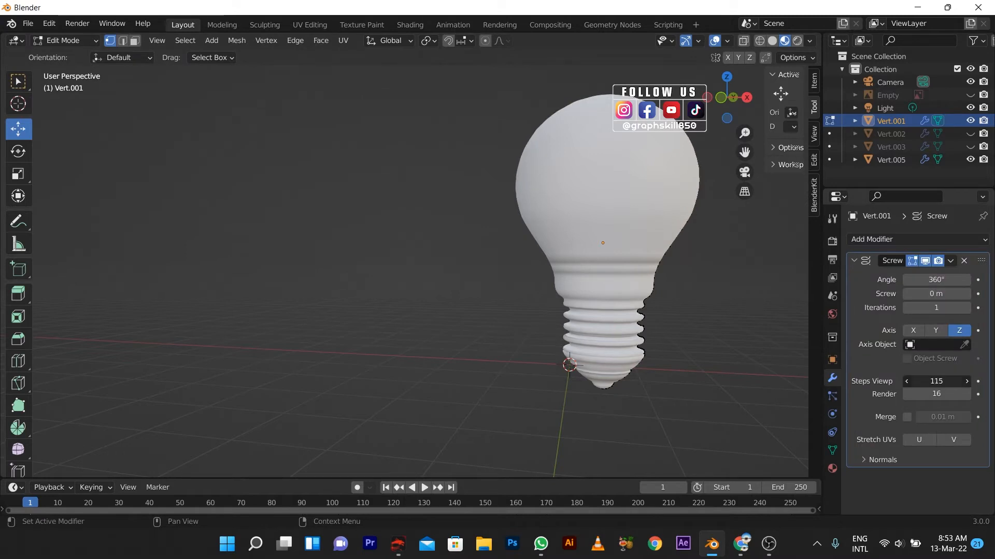
scroll(520, 332, "up", 3)
scroll(520, 331, "down", 4)
middle_click_drag(520, 331, 530, 344)
key("Tab")
scroll(566, 312, "up", 2)
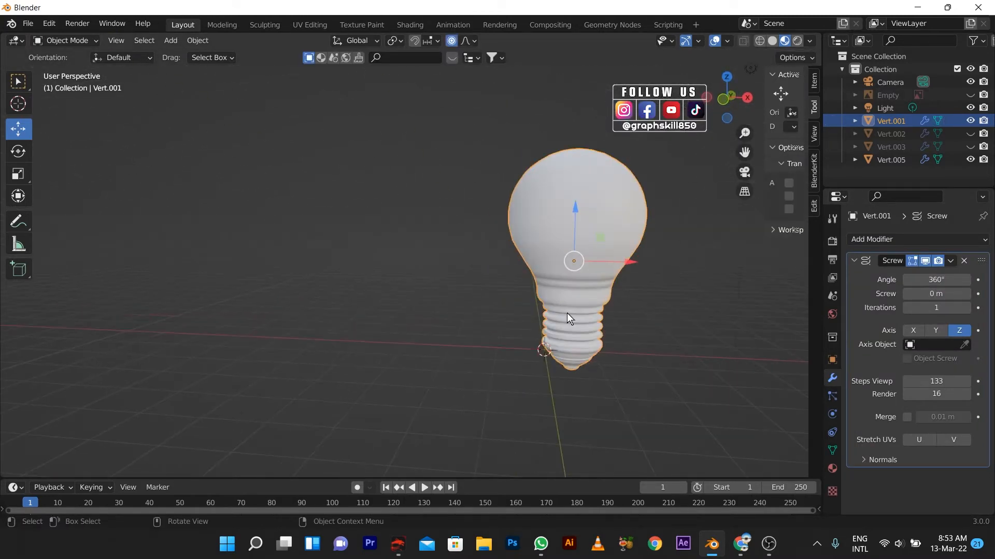
- Apply the Screw modifier to the bulb in Object Mode
key("Tab")
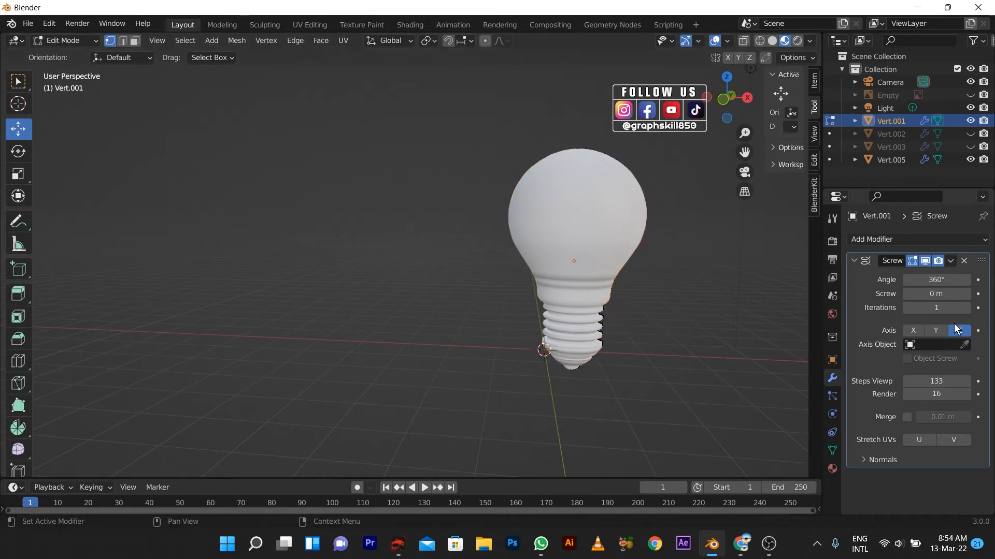
left_click(950, 260)
key("Tab")
key("ctrl+a")
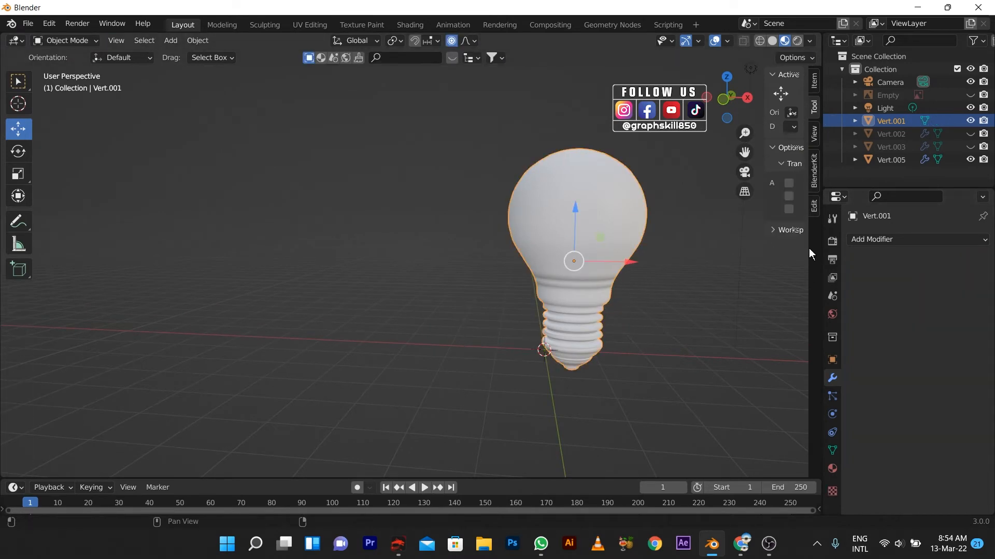
- Rename the bulb's existing material to "white"
left_click(832, 469)
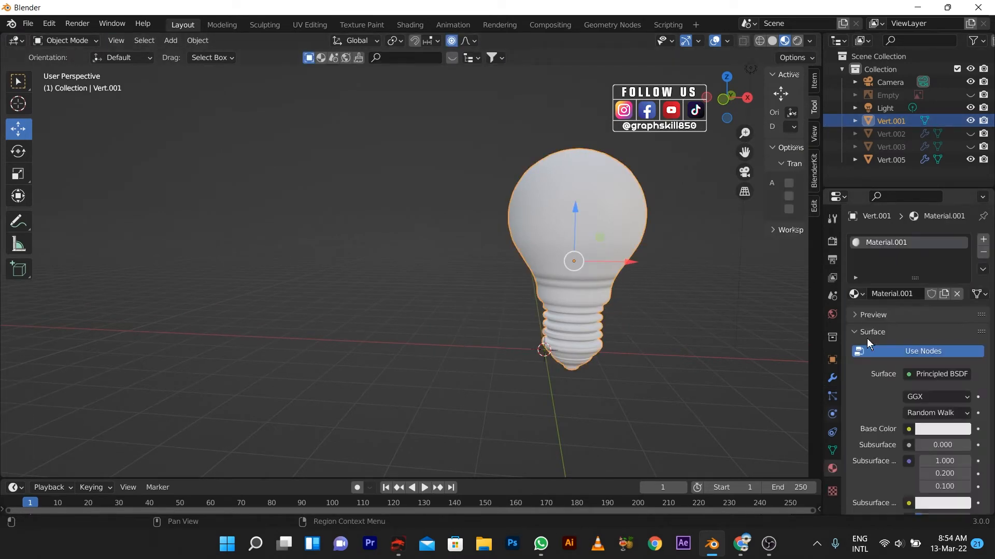
double_click(878, 242)
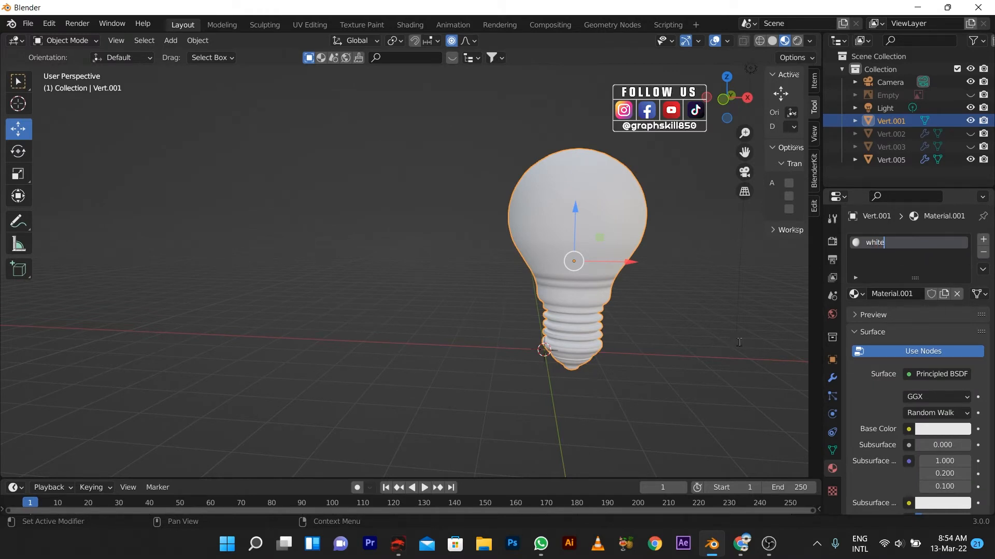
type("white")
key("Return")
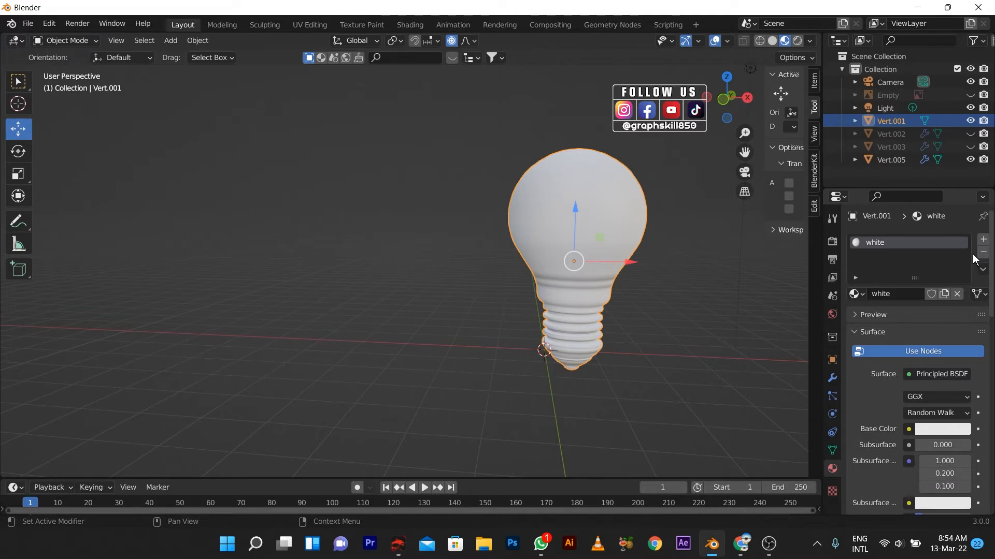
- Quit WhatsApp running in the background
right_click(541, 544)
left_click(525, 508)
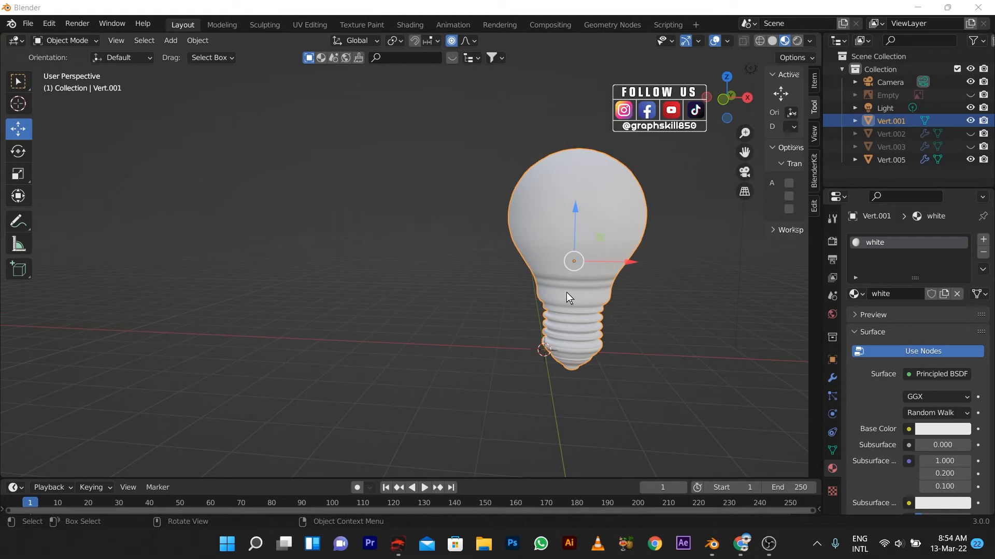
- Add a second material slot to the bulb with a new material named "black"
middle_click_drag(567, 292, 402, 290)
key("KP_1")
scroll(534, 282, "up", 1)
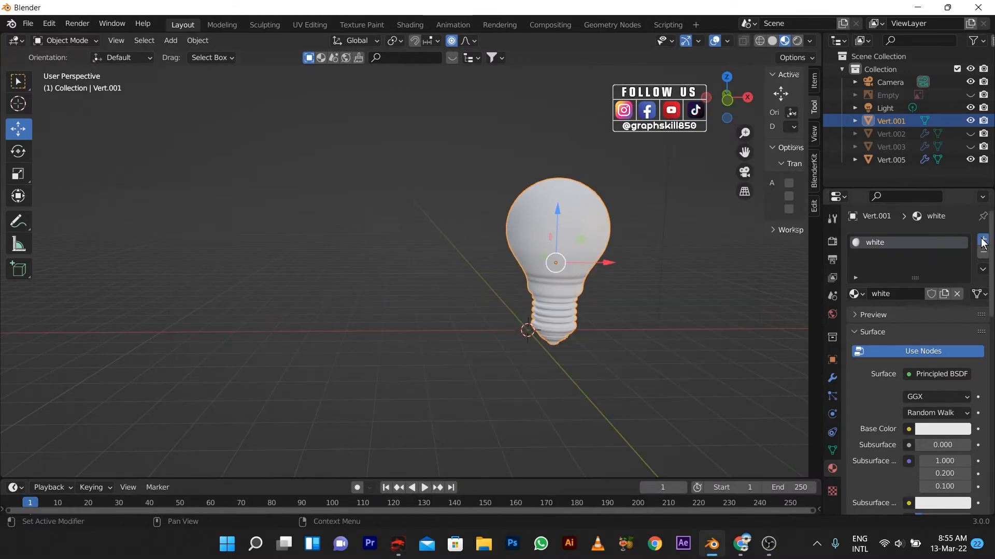
left_click(983, 242)
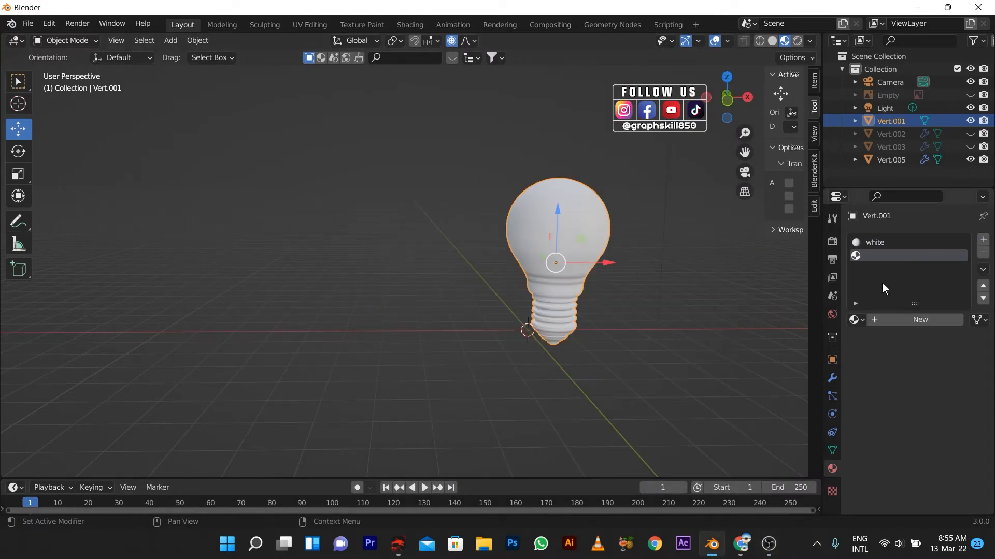
left_click(906, 323)
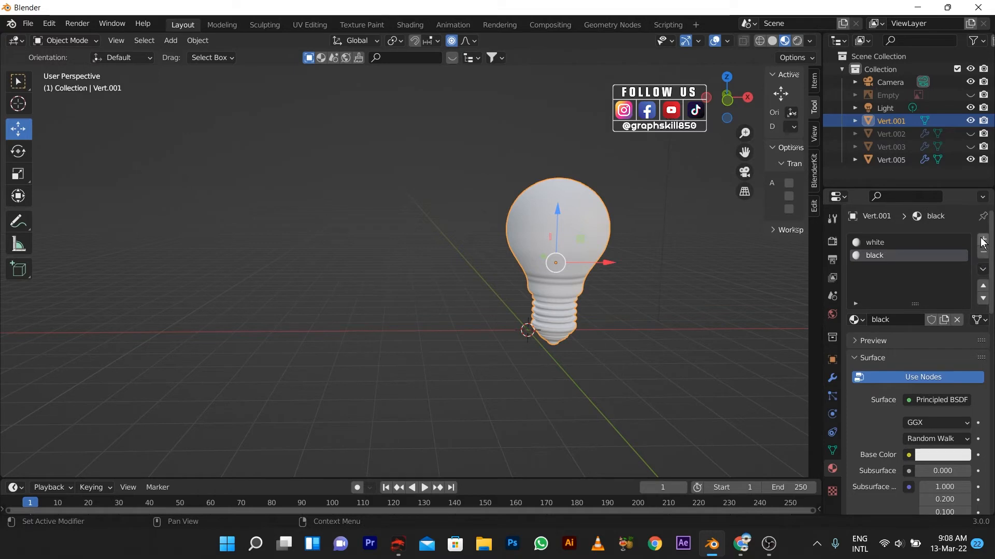
- Add a third material slot with a new material named "silver" and put the bulb into Edit Mode
left_click(983, 240)
left_click(900, 319)
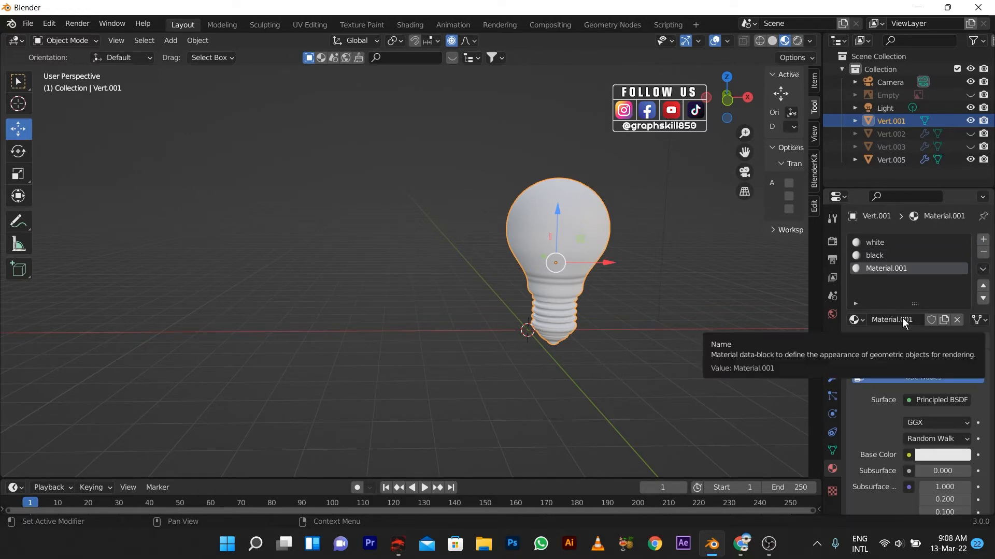
key("Tab")
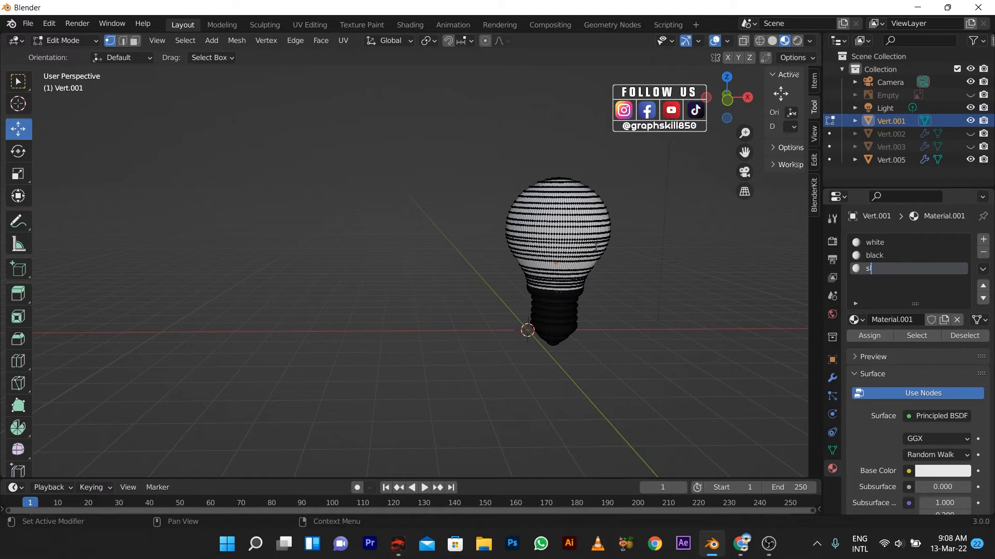
key("Return")
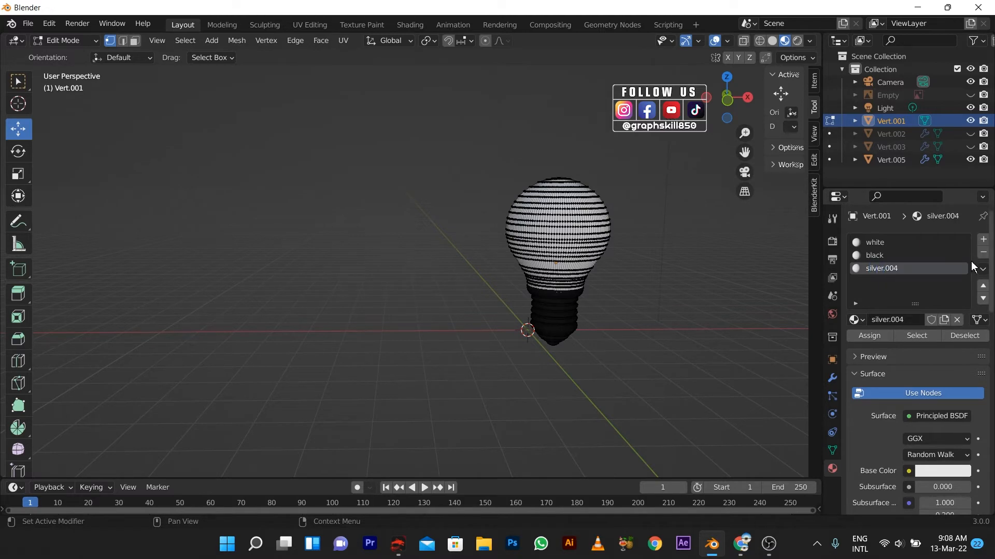
- Add a fourth material slot with a new material named "grey"
left_click(987, 241)
left_click(898, 319)
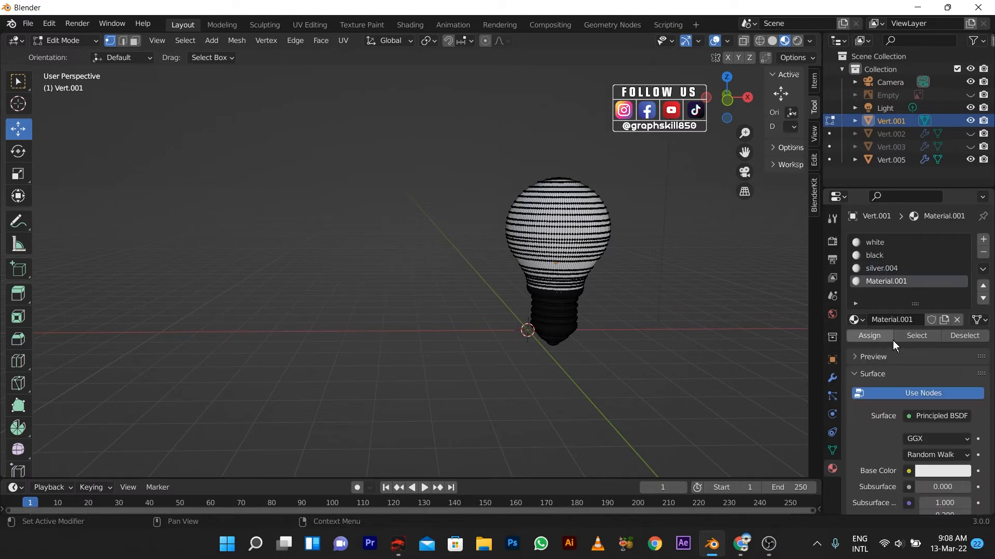
type("grey")
key("Return")
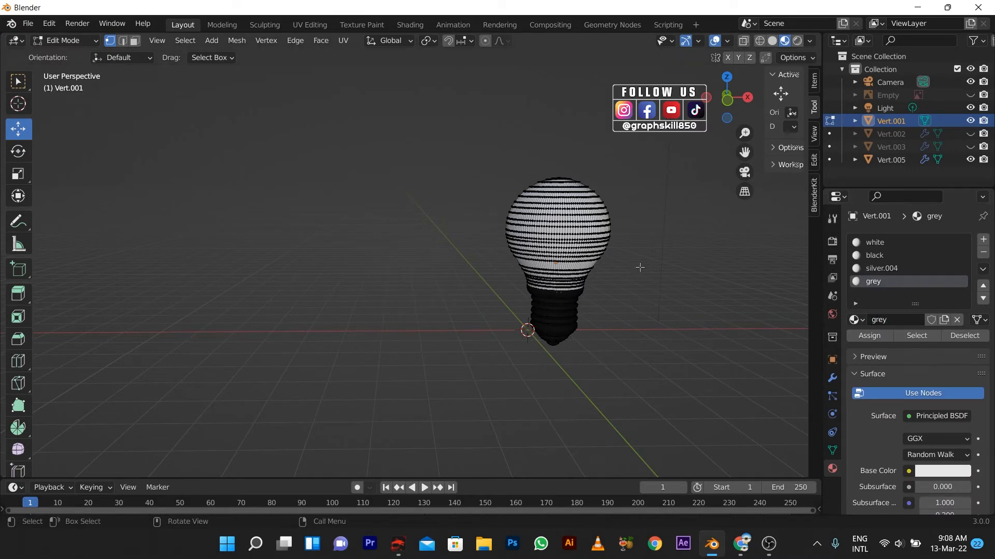
- Show the bulb's base from the front with X-ray and wireframe shading
scroll(520, 391, "up", 1)
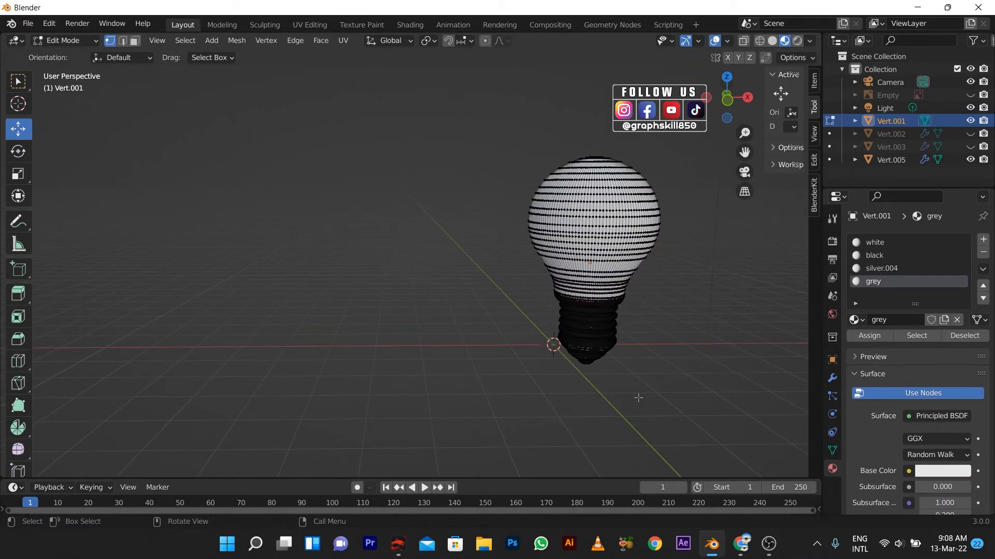
key("KP_1")
key("alt+z")
scroll(518, 309, "up", 6)
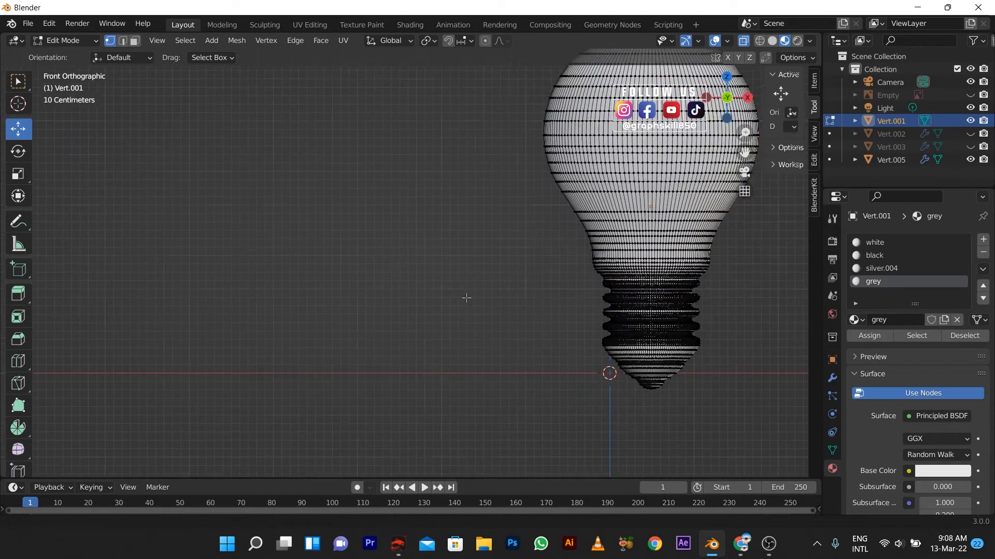
left_click(759, 40)
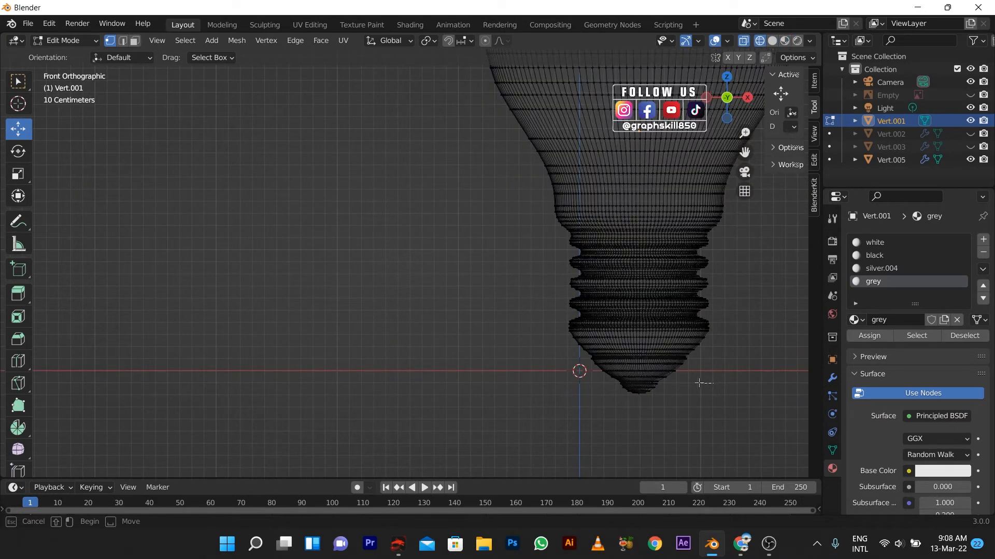
- Select the threaded base and the bottom tip, switch to face selection, and assign them the silver material
left_click_drag(713, 383, 564, 347)
left_click(761, 350)
left_click_drag(732, 358, 500, 227)
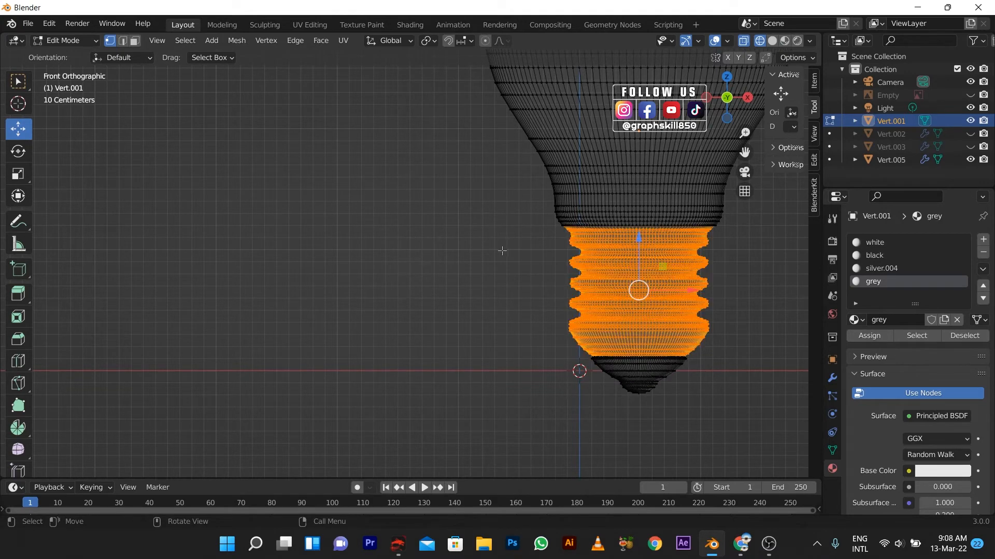
left_click_drag(704, 419, 593, 374, "shift")
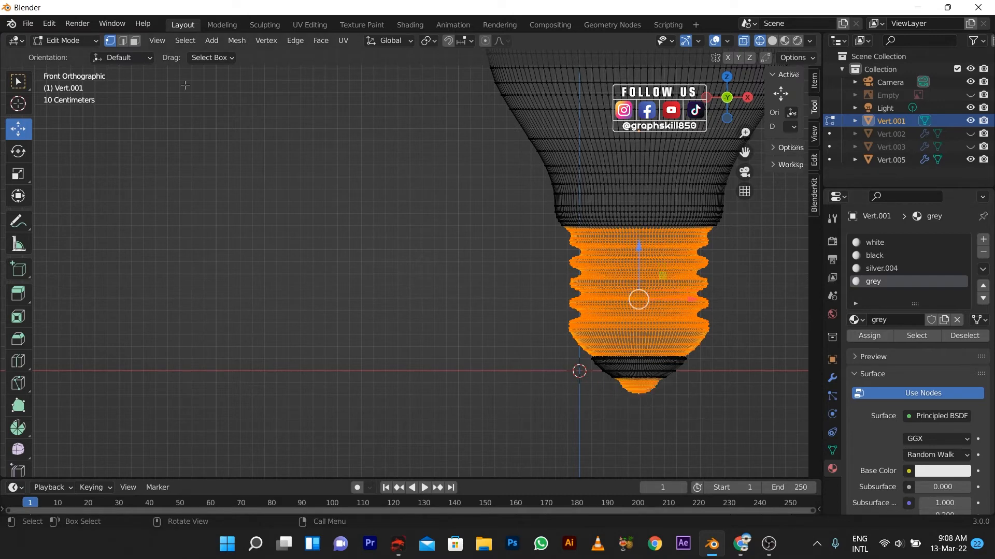
key("3")
left_click(883, 268)
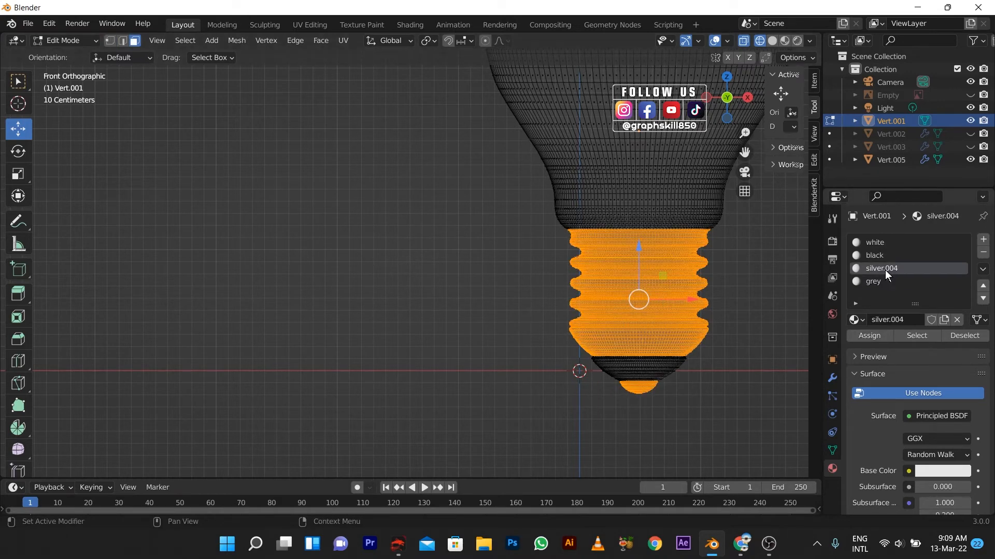
- Invert the face selection and choose the white material for the selected faces
scroll(699, 442, "down", 3)
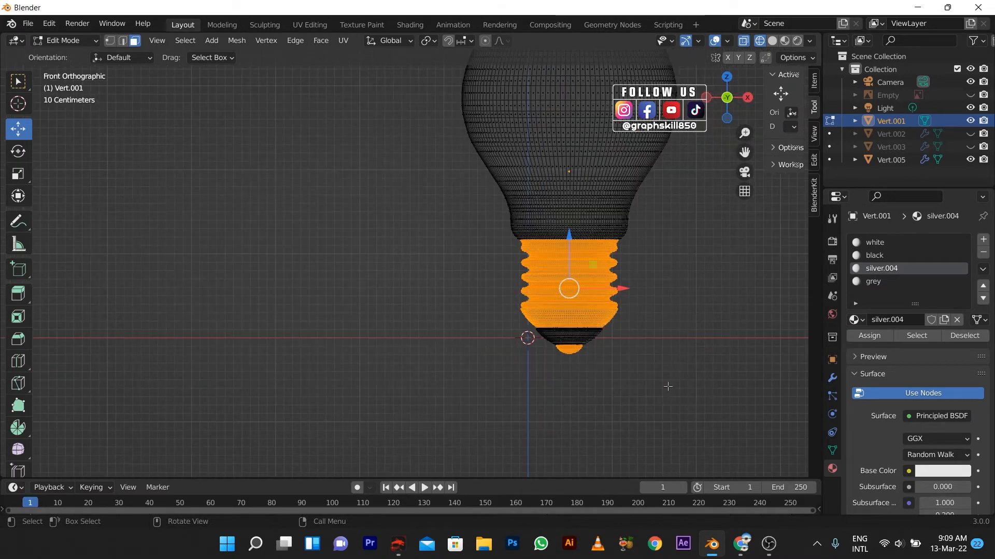
key("ctrl+i")
scroll(698, 442, "down", 1)
middle_click_drag(699, 442, 770, 504, "shift")
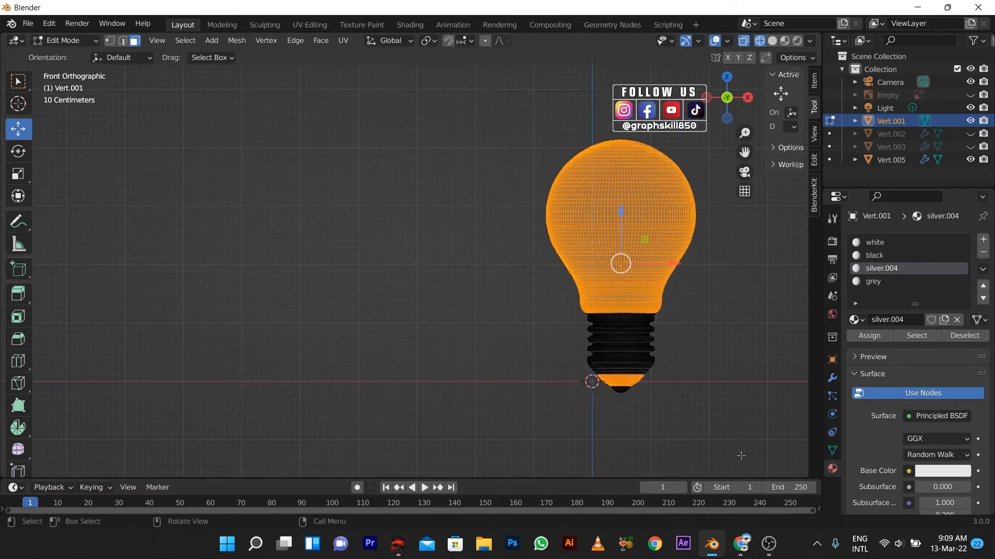
left_click(881, 243)
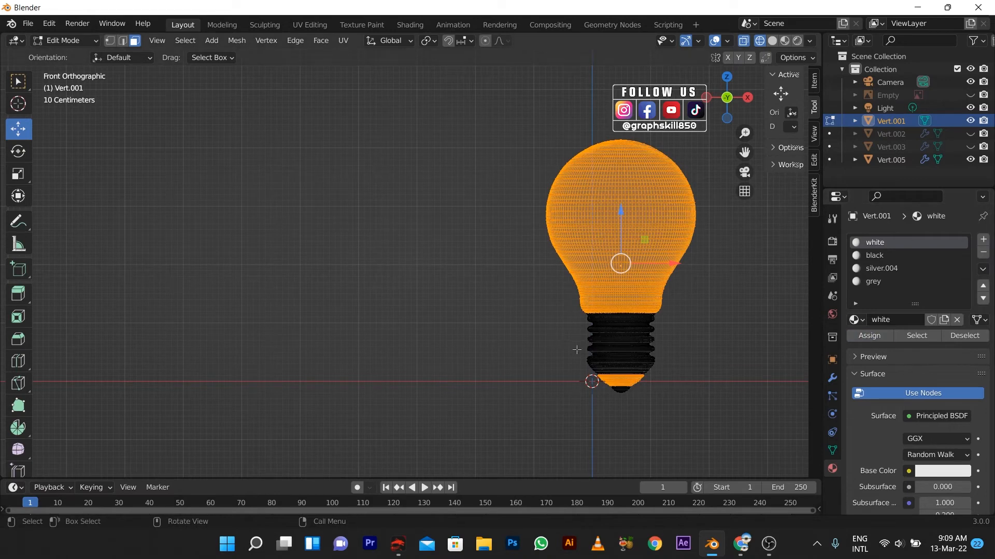
- Deselect the glass so only the band above the tip stays selected, and assign it the black material
left_click_drag(469, 102, 725, 318, "ctrl")
left_click(881, 255)
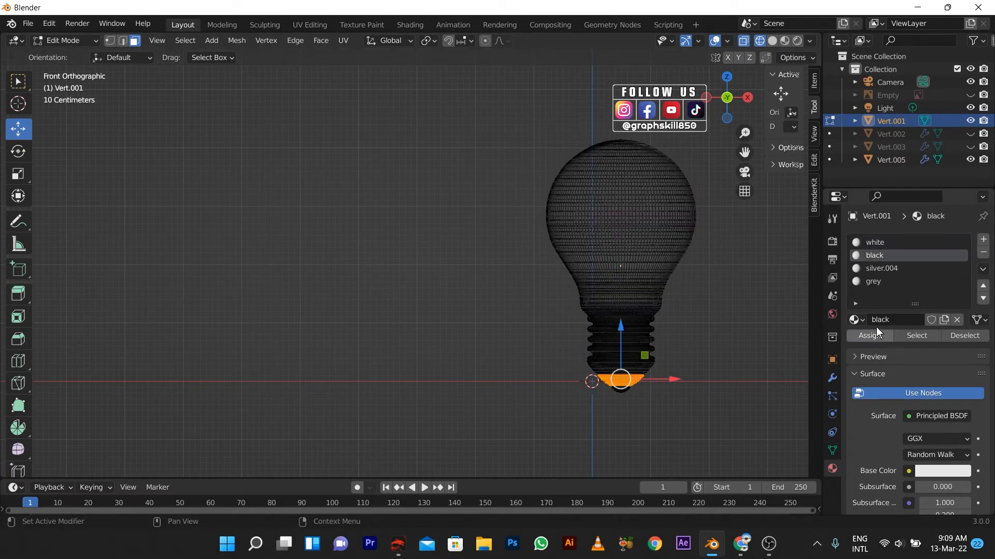
left_click(869, 335)
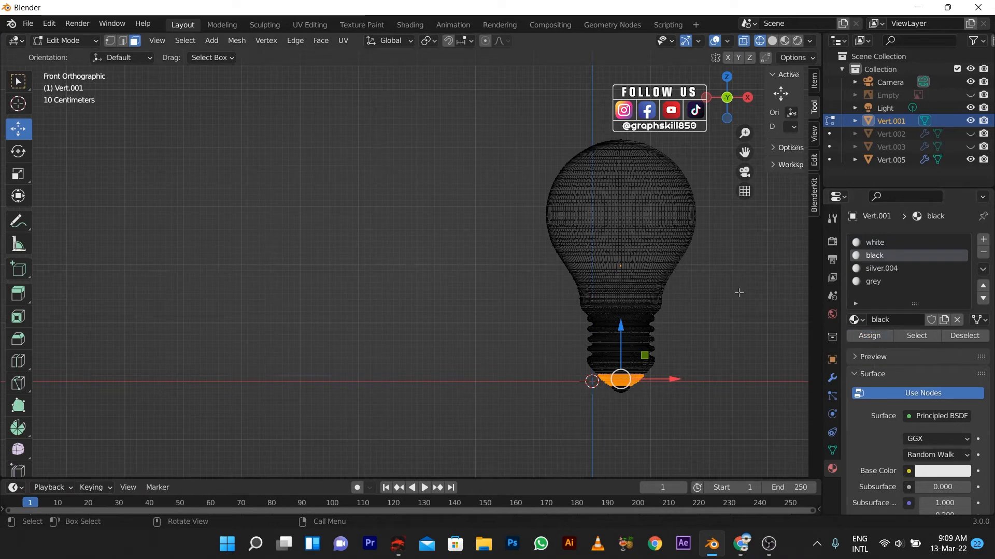
- Select the faces of the neck between the round glass and the threads, and assign them the grey material
scroll(718, 330, "up", 2)
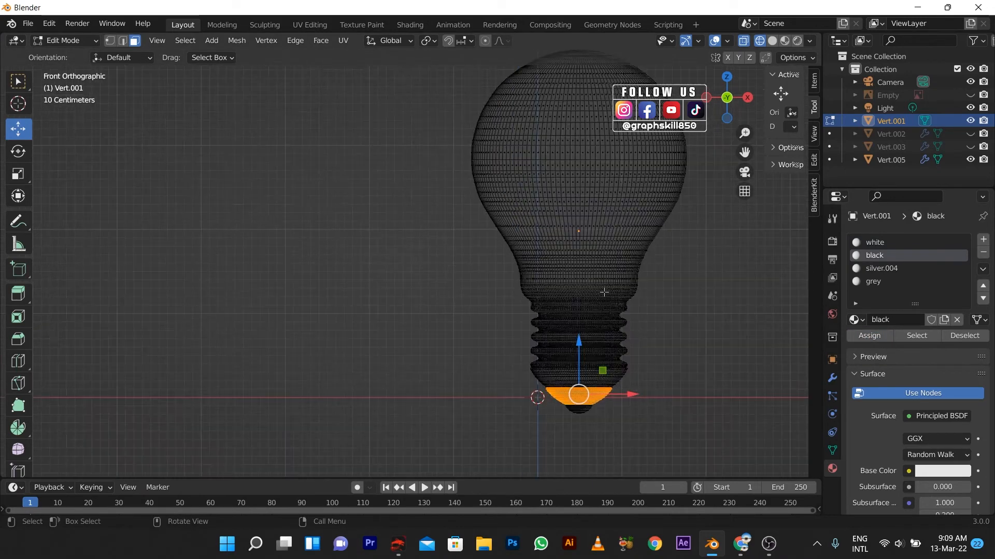
left_click_drag(477, 210, 720, 310)
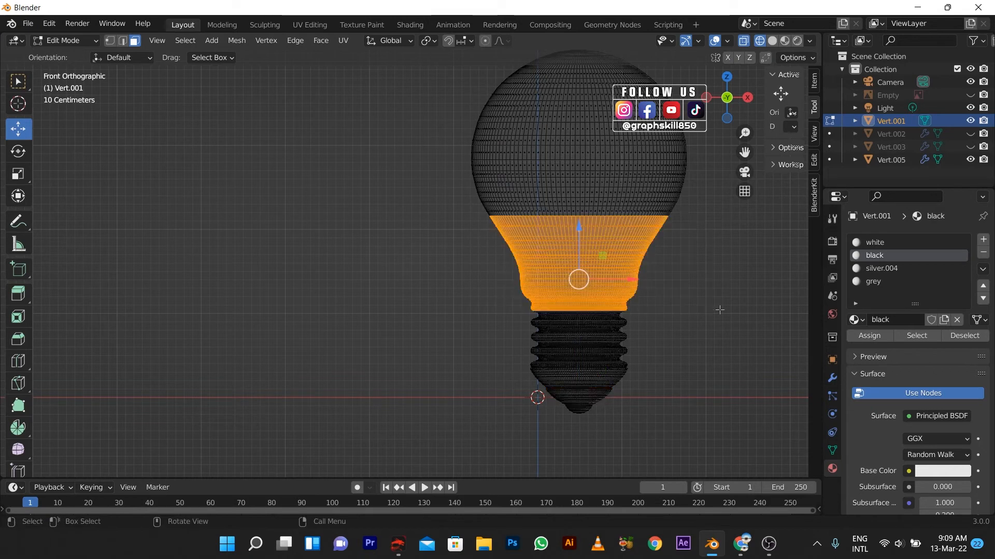
left_click(880, 281)
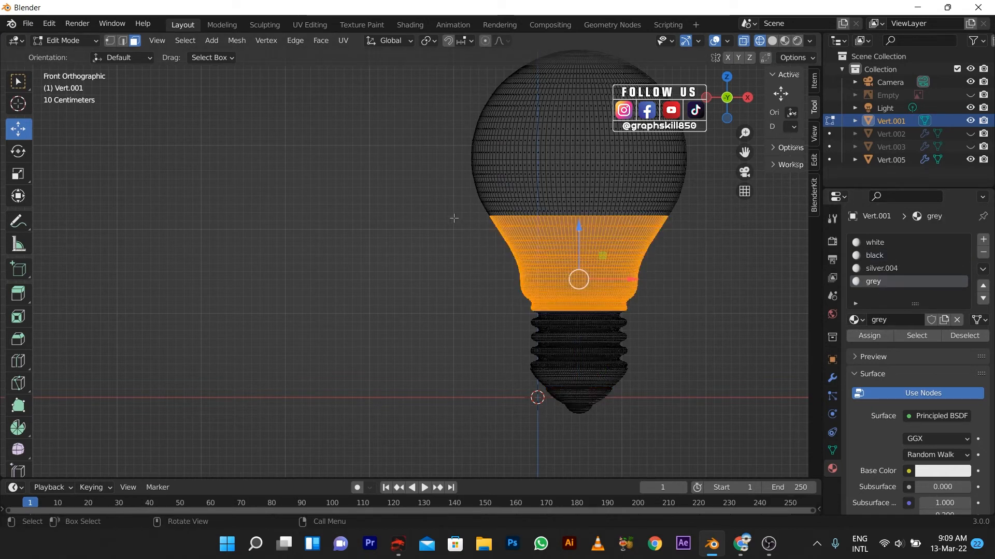
left_click_drag(446, 194, 695, 239, "ctrl")
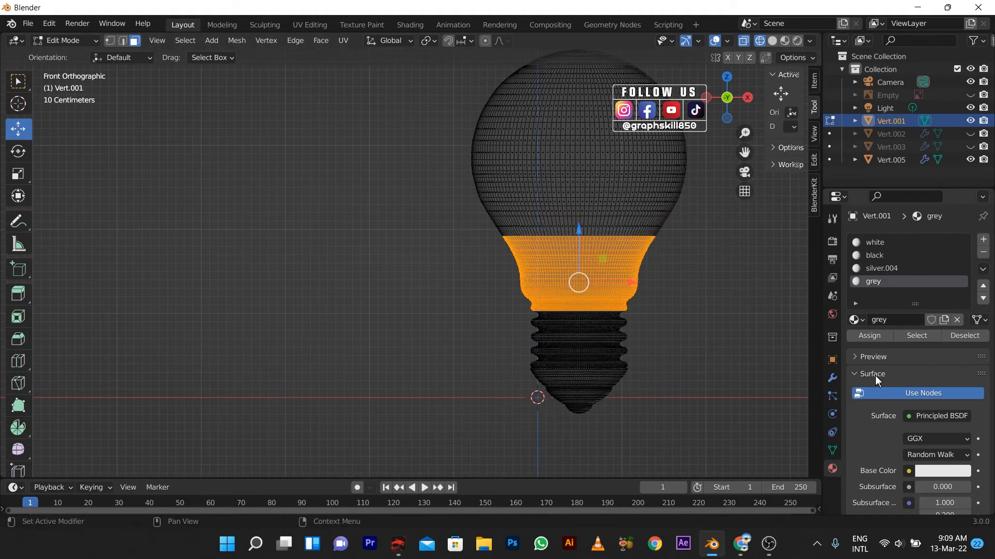
left_click(870, 336)
- Return to Object Mode with Material Preview shading and view the whole bulb in perspective
scroll(578, 212, "down", 1)
key("shift+z")
key("Tab")
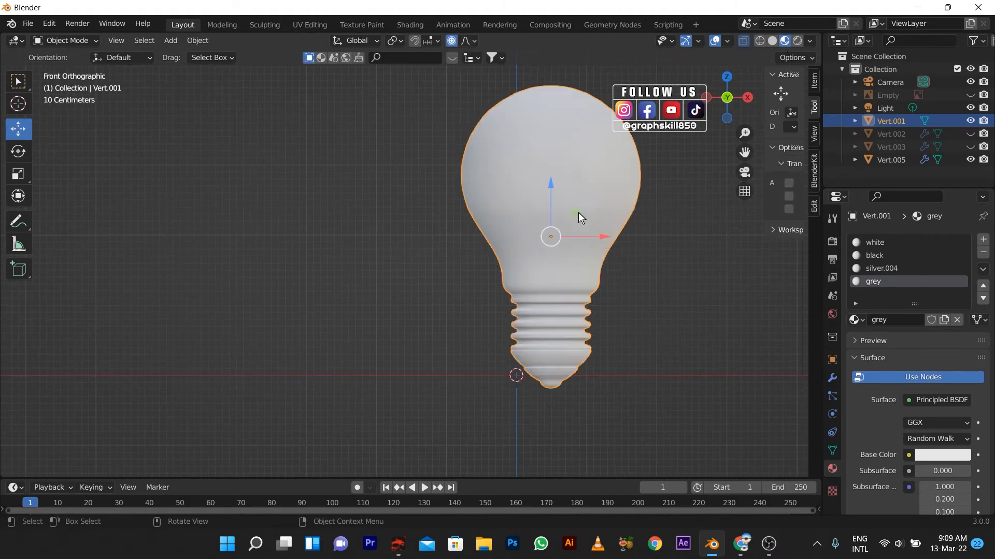
middle_click_drag(578, 212, 478, 247)
scroll(482, 257, "down", 3)
- Set the black material's base color to black
left_click(864, 243)
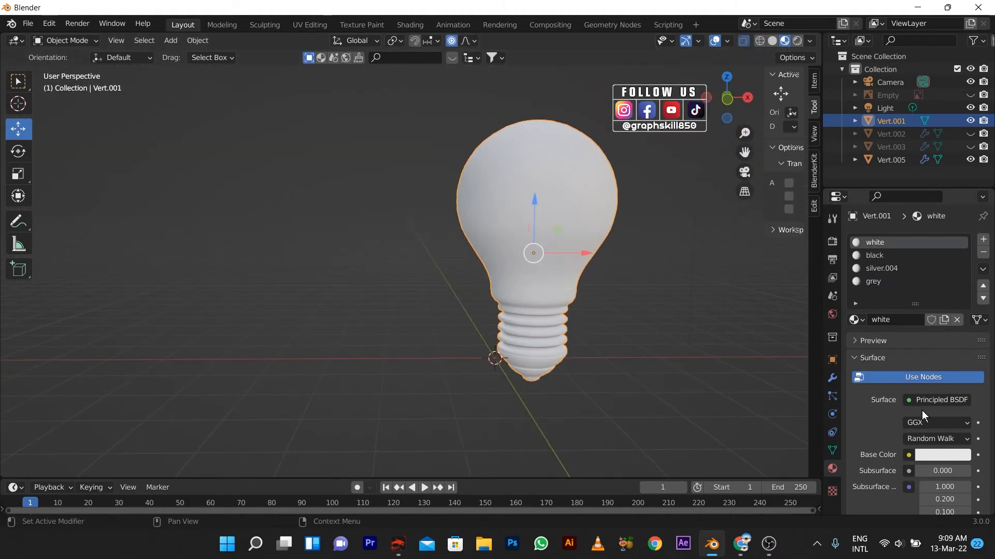
left_click(881, 255)
left_click(942, 455)
left_click_drag(927, 423, 859, 423)
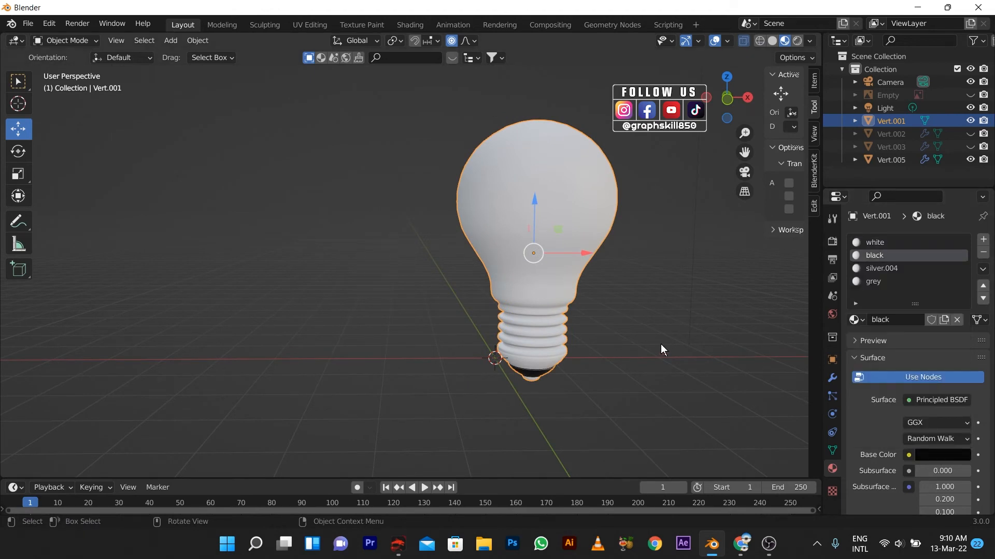
- Raise the black material's Metallic value to 0.817
middle_click_drag(661, 344, 635, 318)
scroll(951, 444, "down", 5)
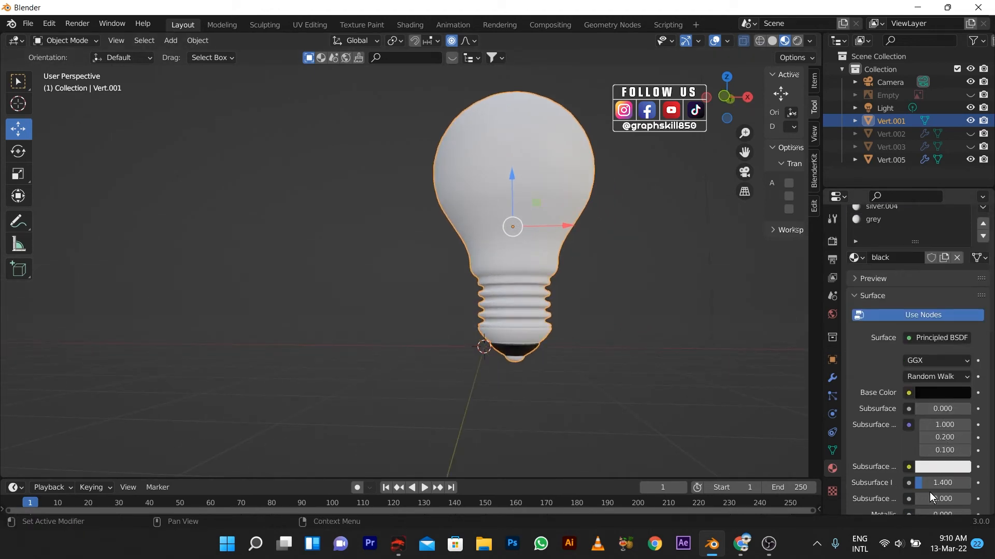
left_click_drag(929, 493, 957, 493)
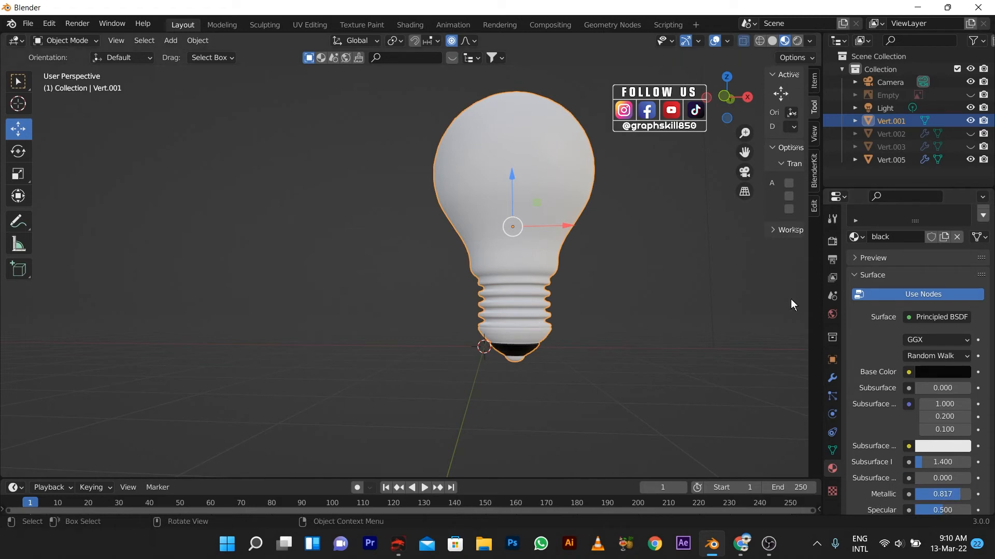
- Darken the silver.004 material's base color to a grey of value 0.207 and raise its Metallic to 1.000
scroll(887, 241, "up", 5)
left_click(887, 268)
left_click(934, 457)
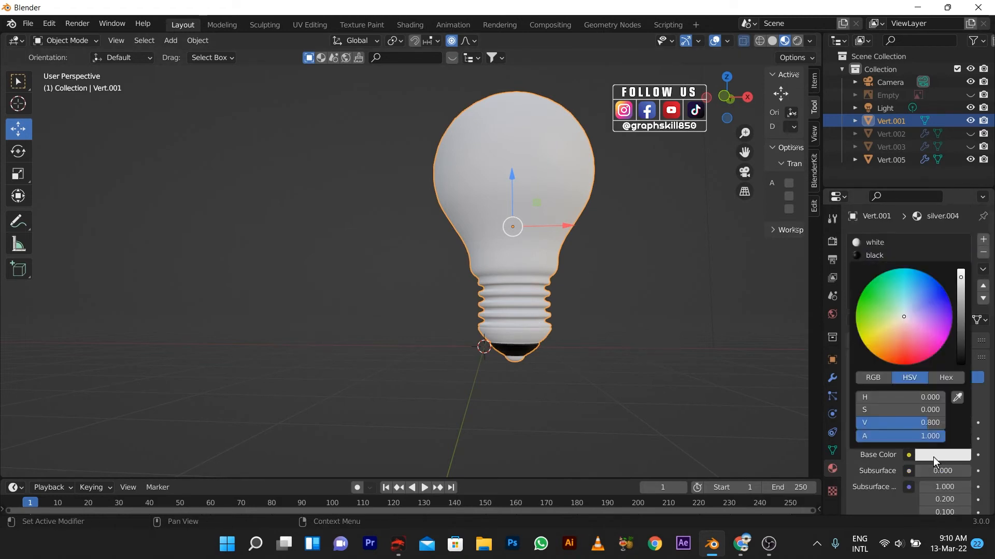
left_click_drag(958, 315, 964, 352)
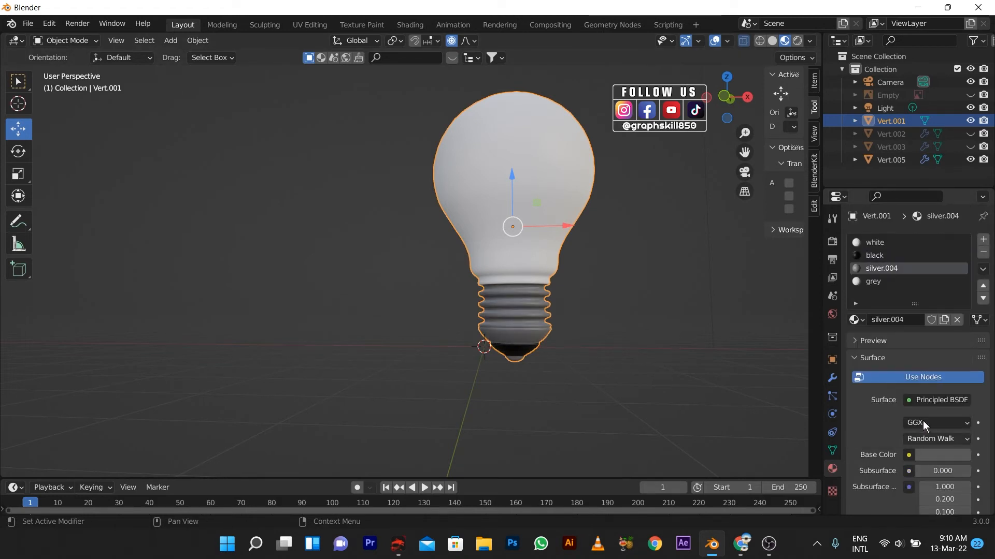
left_click(934, 455)
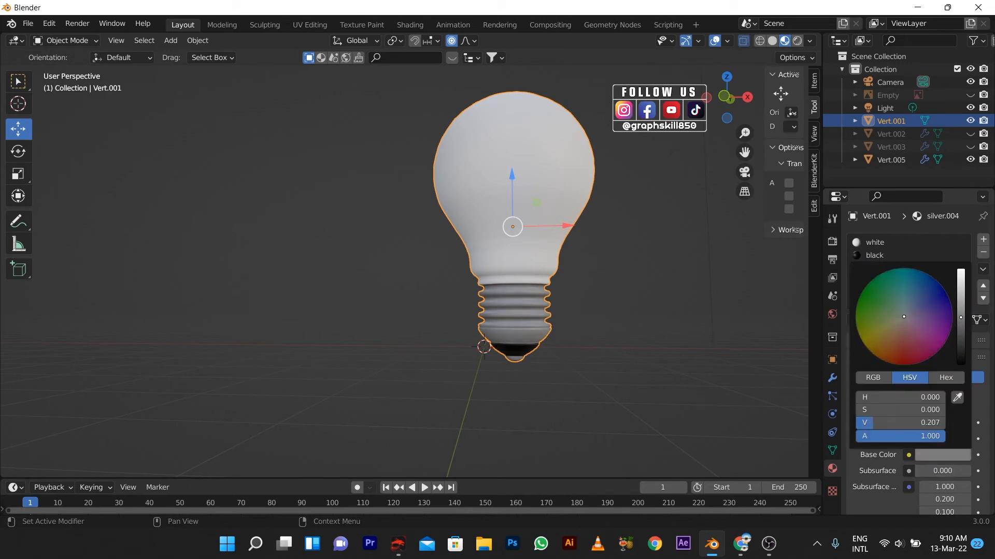
scroll(953, 476, "down", 5)
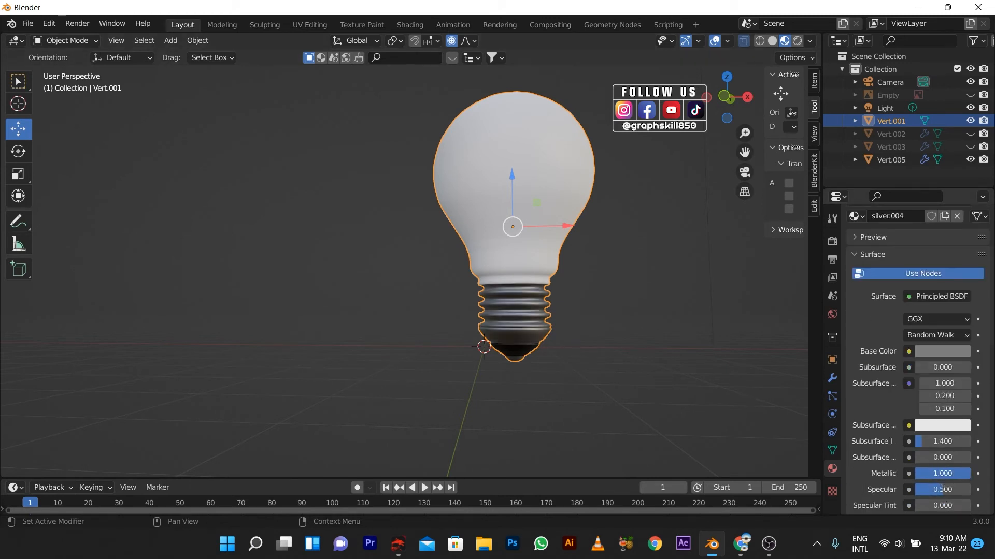
- Brighten the silver.004 material's base color to near white and lower its Roughness for shinier threads
scroll(940, 371, "up", 3)
left_click(942, 413)
left_click_drag(960, 322, 960, 229)
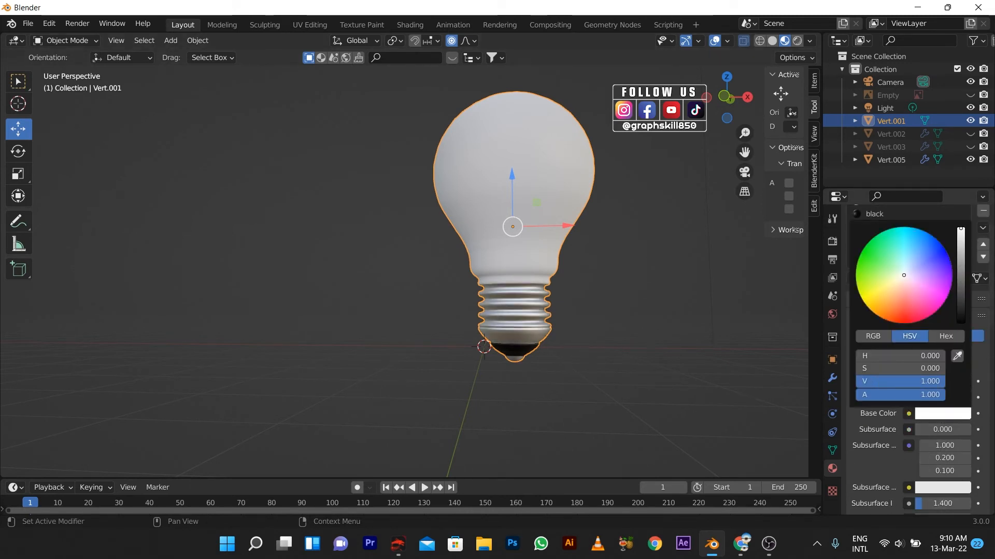
scroll(875, 461, "down", 5)
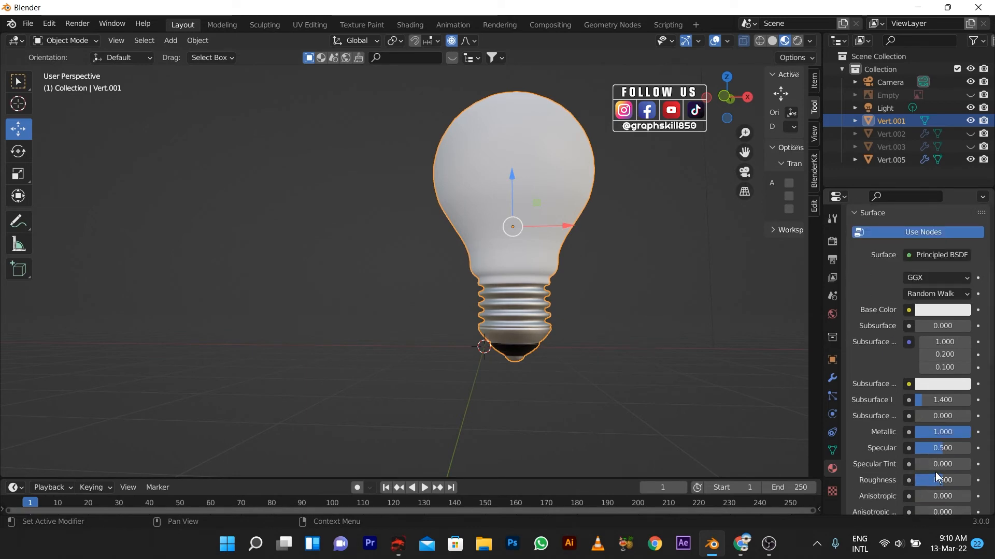
middle_click_drag(568, 340, 585, 361)
- Darken the grey material's base color to value 0.222 so the neck stands out from the glass
scroll(886, 253, "up", 6)
left_click(893, 260)
scroll(916, 396, "down", 3)
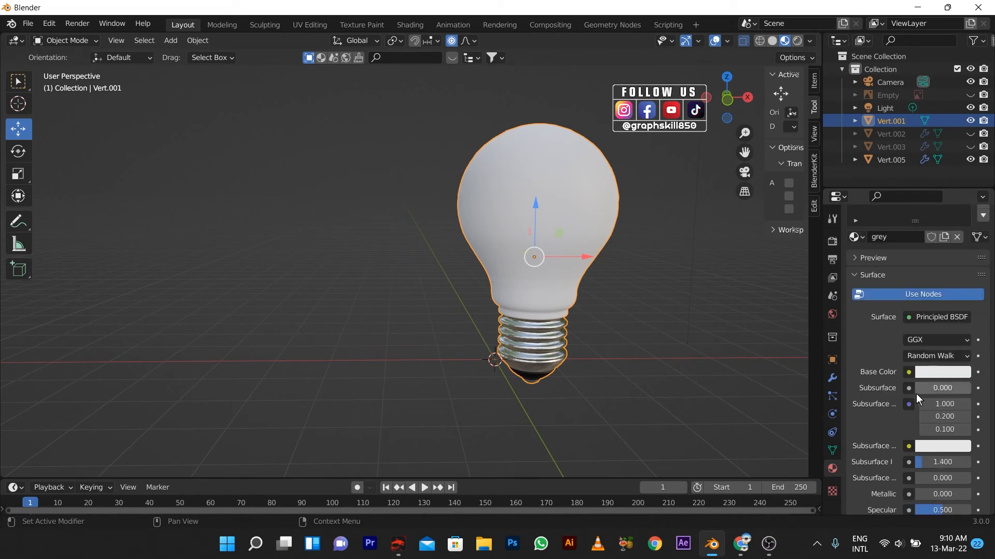
left_click(930, 371)
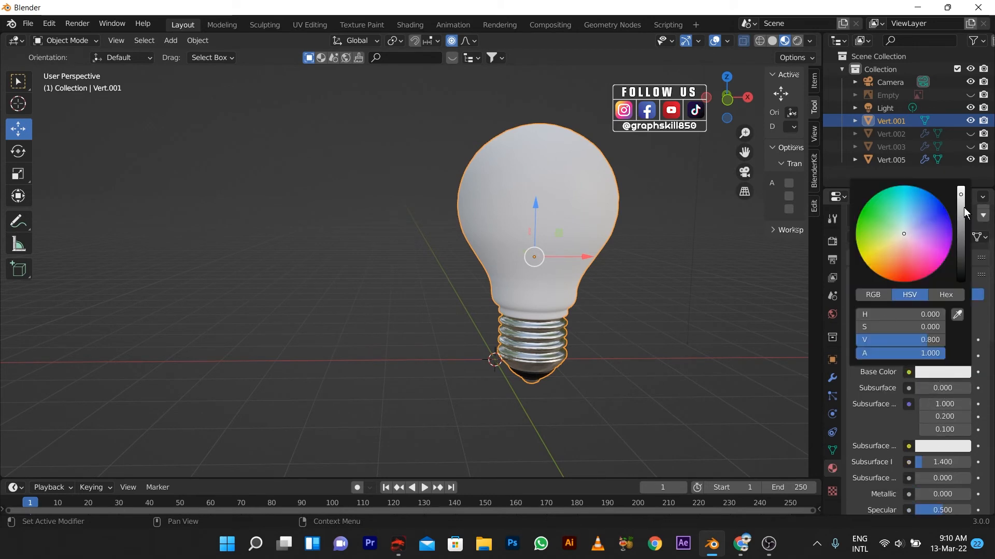
left_click_drag(963, 207, 960, 226)
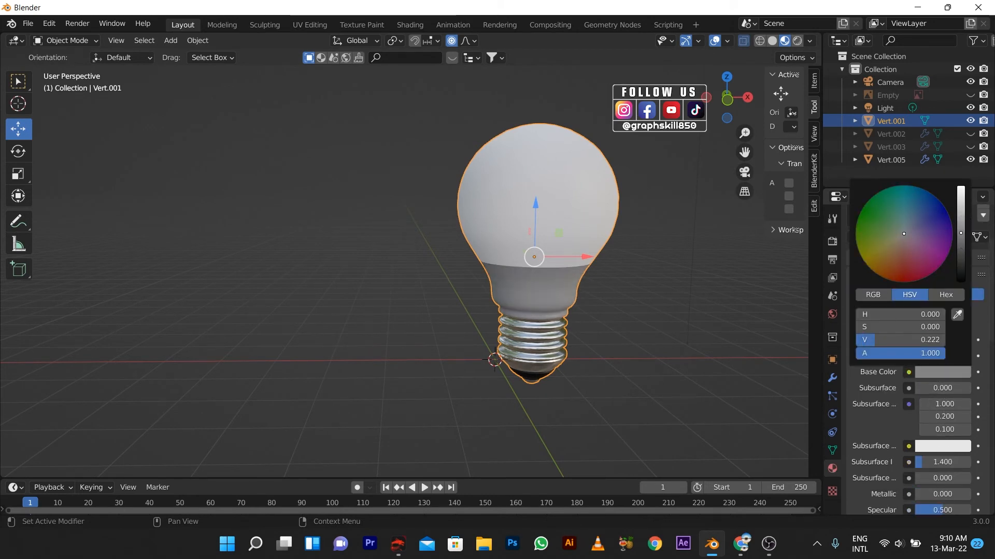
middle_click_drag(604, 229, 592, 234)
- Make the white glass material glow with a white Emission color and an Emission Strength of 163
scroll(894, 263, "up", 4)
left_click(881, 247)
scroll(934, 471, "down", 20)
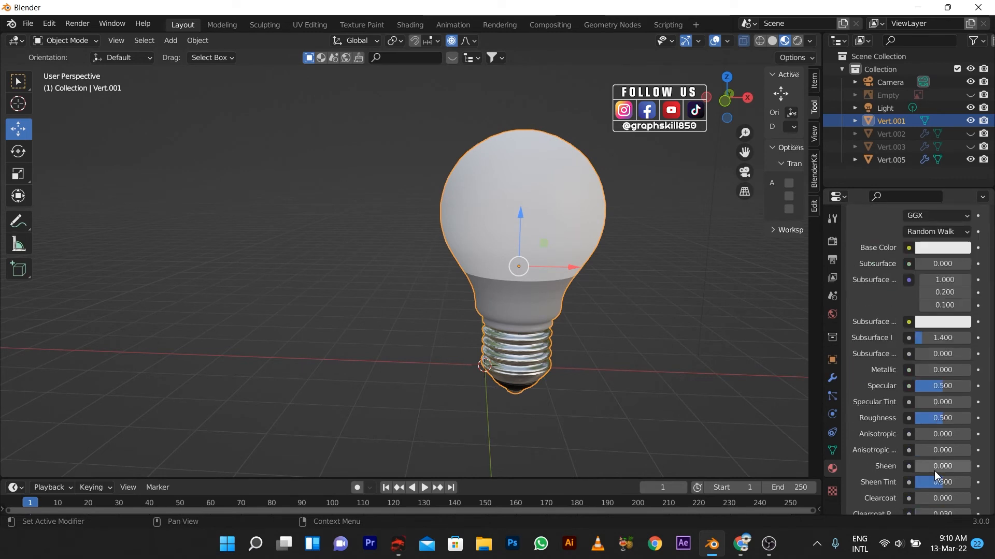
left_click(929, 334)
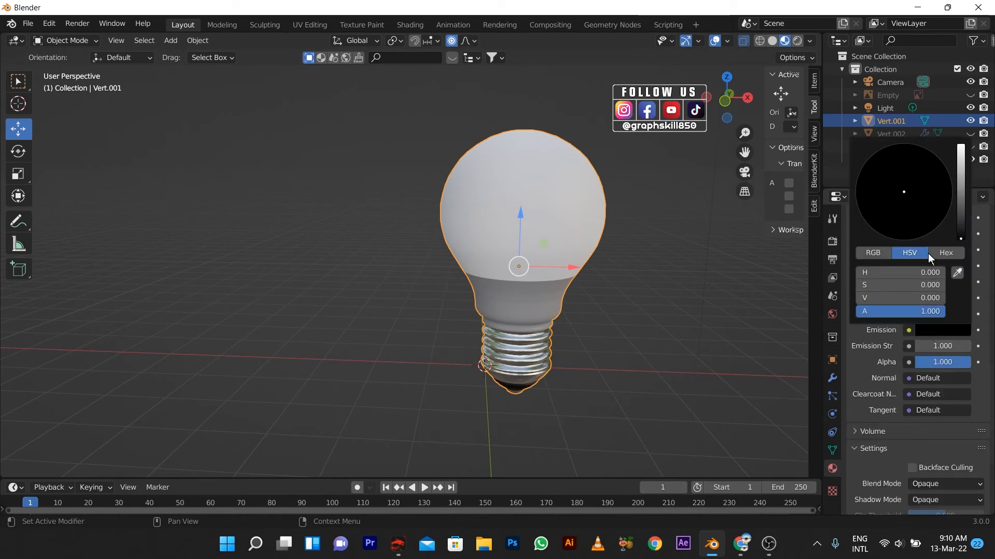
left_click(934, 329)
left_click_drag(961, 192, 960, 152)
left_click_drag(919, 347, 964, 346)
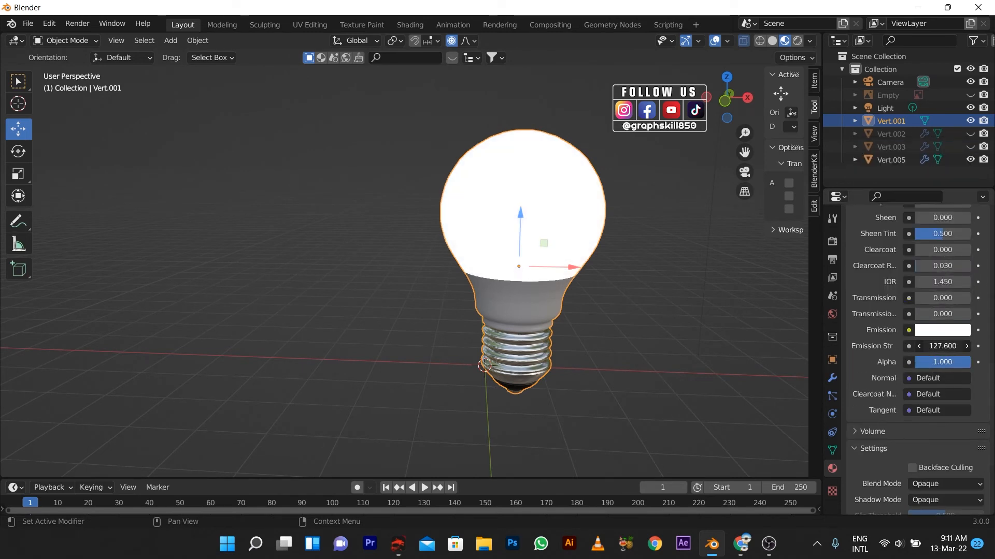
- Add a plane under the bulb and scale it up into a wide floor
scroll(487, 367, "down", 4)
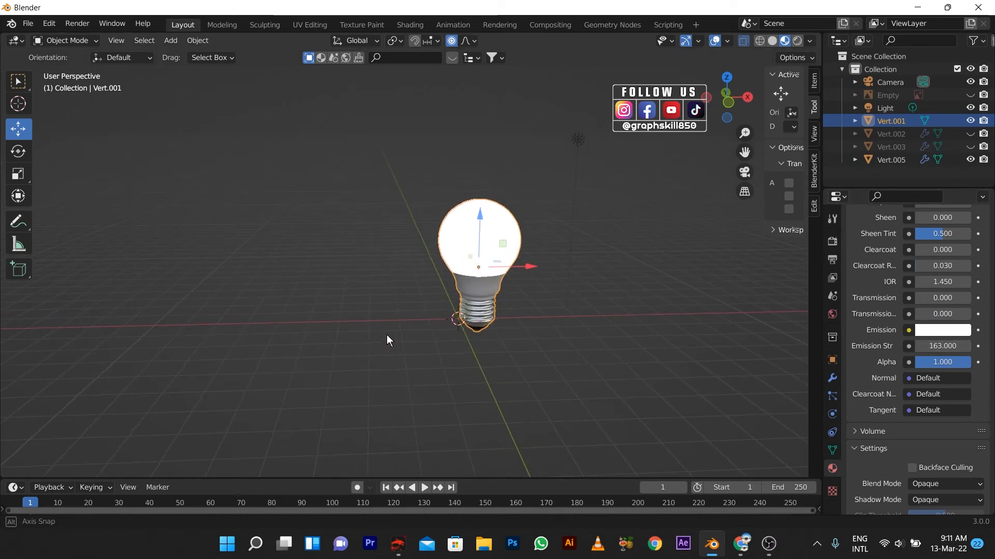
scroll(372, 261, "up", 2)
key("shift+a")
left_click(430, 265)
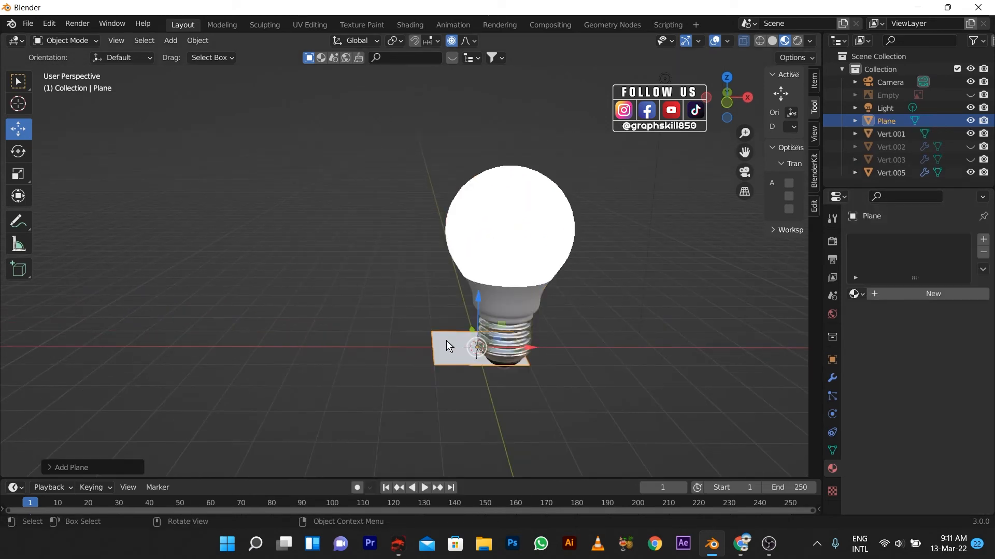
key("s")
left_click(322, 266)
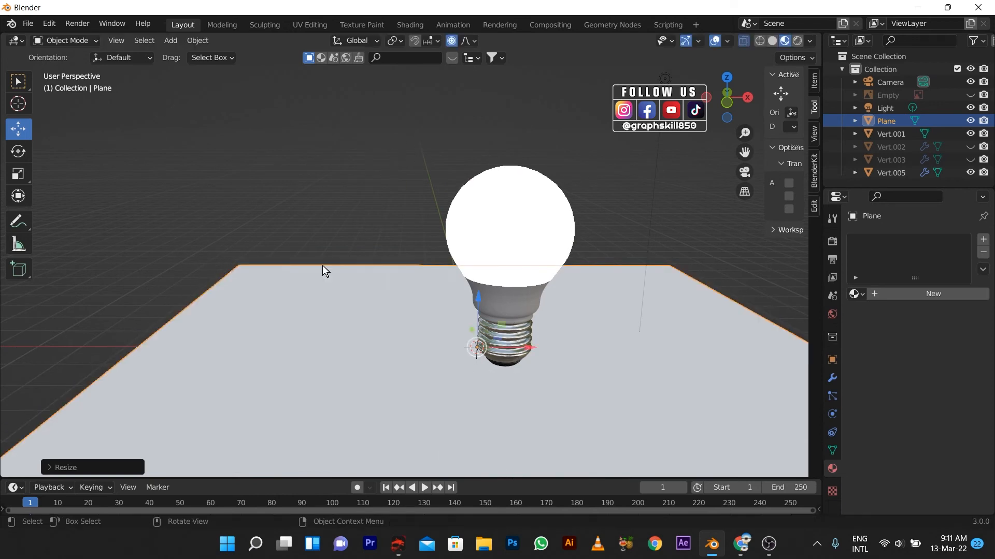
- Show the scene in Rendered shading and move the point light to a new position beside the bulb
left_click(797, 40)
mouse_move(539, 223)
middle_mouse_down()
mouse_move(552, 229)
mouse_move(555, 217)
mouse_move(484, 272)
middle_mouse_up()
left_click(661, 96)
key("g")
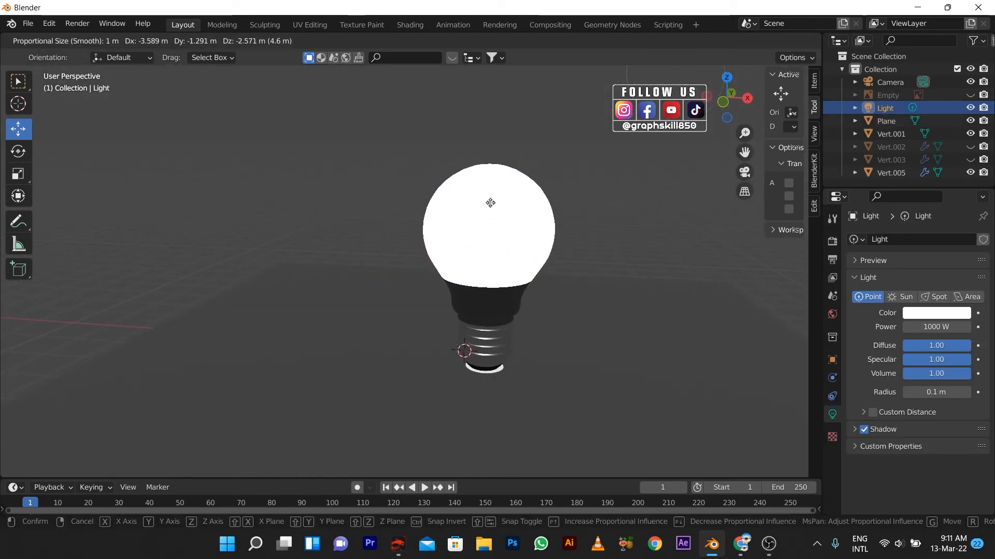
left_click(809, 455)
- Check the lit bulb and floor through the camera, and return to Material Preview shading
key("KP_0")
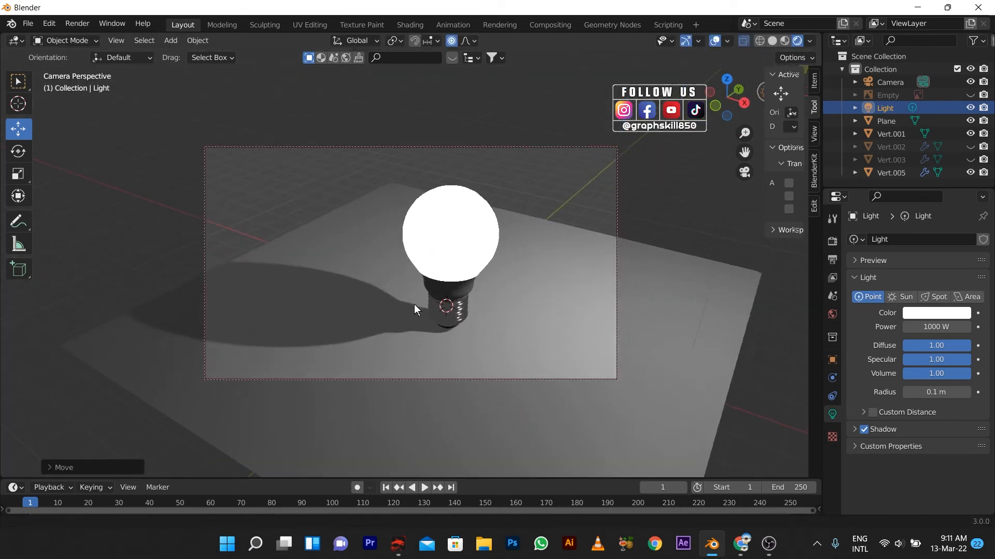
mouse_move(414, 305)
middle_mouse_down()
mouse_move(393, 300)
mouse_move(377, 259)
mouse_move(344, 248)
mouse_move(393, 255)
mouse_move(477, 306)
mouse_move(598, 306)
mouse_move(448, 280)
mouse_move(647, 268)
middle_mouse_up()
left_click(784, 41)
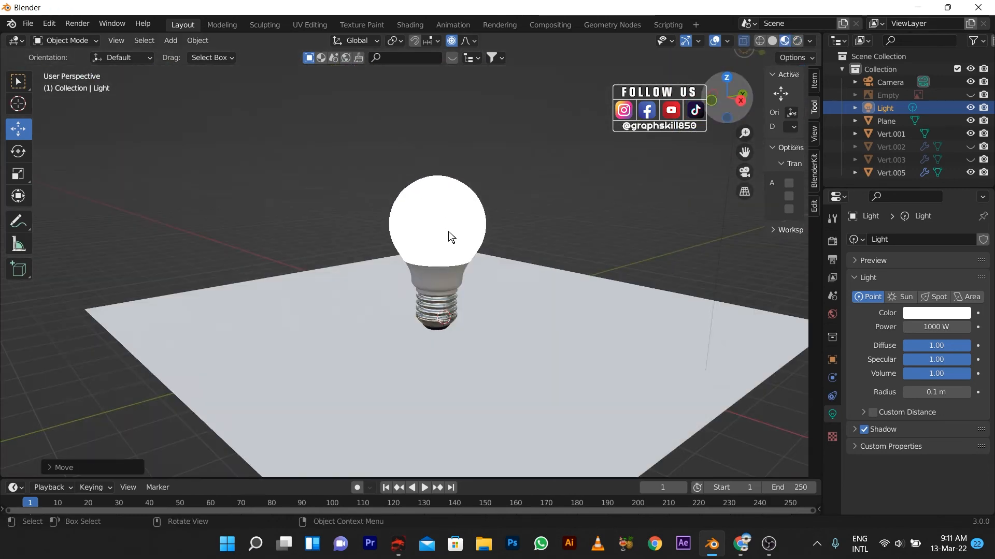
- Give the floor plane a new material with a very dark blue base color
middle_click_drag(448, 231, 577, 220, "shift")
scroll(577, 220, "up", 1)
left_click(707, 322)
left_click(904, 294)
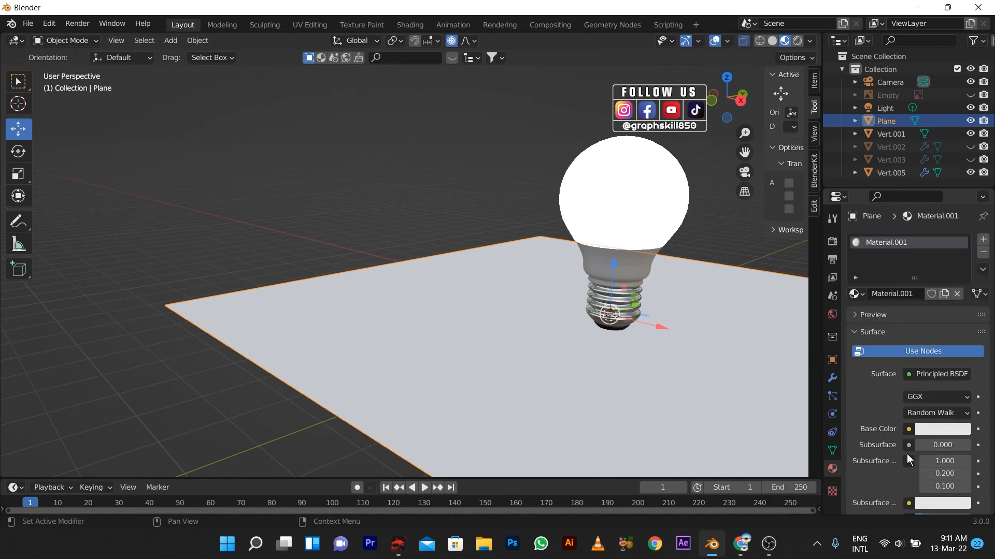
left_click(906, 454)
mouse_move(913, 304)
left_mouse_down()
mouse_move(889, 331)
mouse_move(946, 315)
mouse_move(912, 286)
left_mouse_up()
left_click_drag(961, 252, 960, 327)
- Raise the bulb along the Z axis so its tip clears the floor plane
middle_click_drag(541, 343, 515, 322)
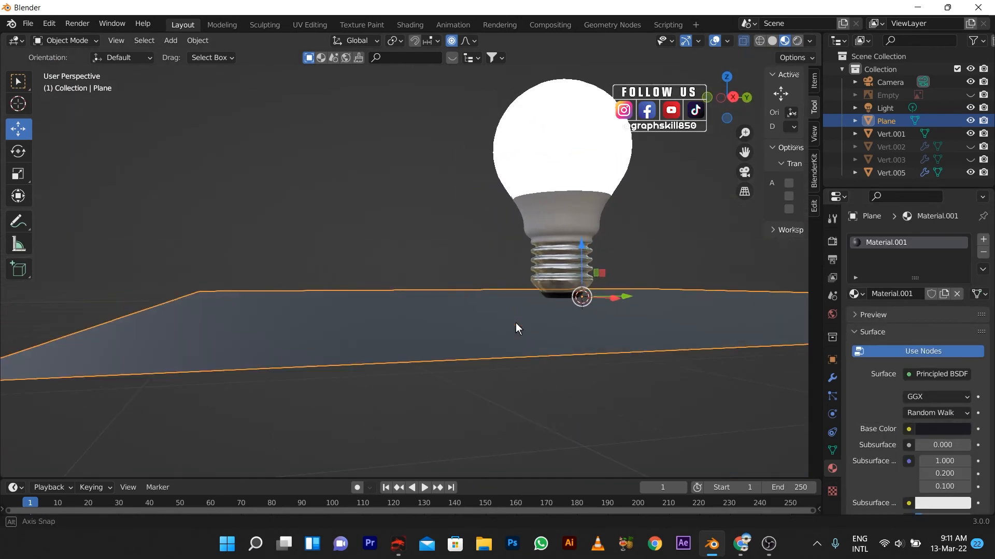
left_click(567, 220)
key("g")
key("z")
left_click(492, 218)
middle_click_drag(492, 218, 548, 269)
scroll(548, 268, "down", 3)
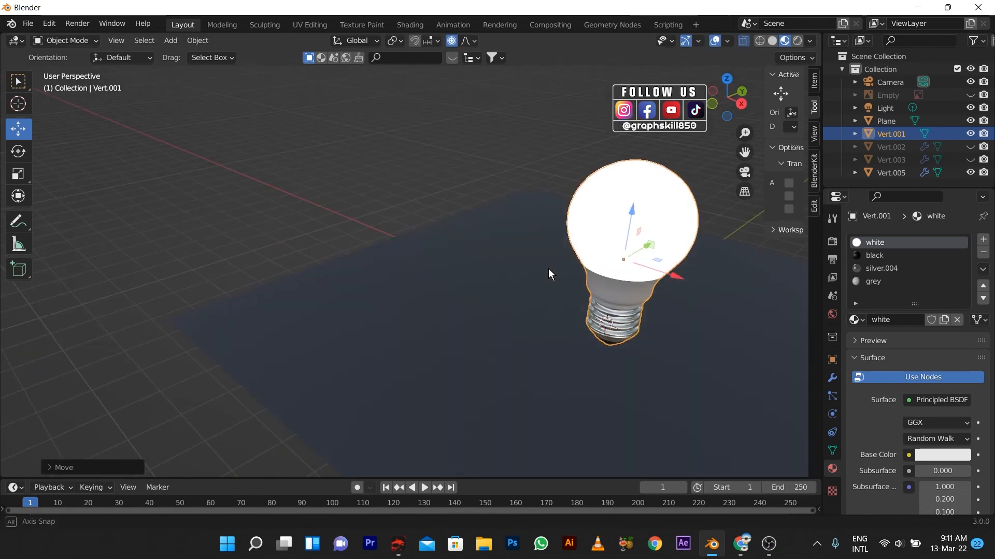
middle_click_drag(509, 306, 518, 331)
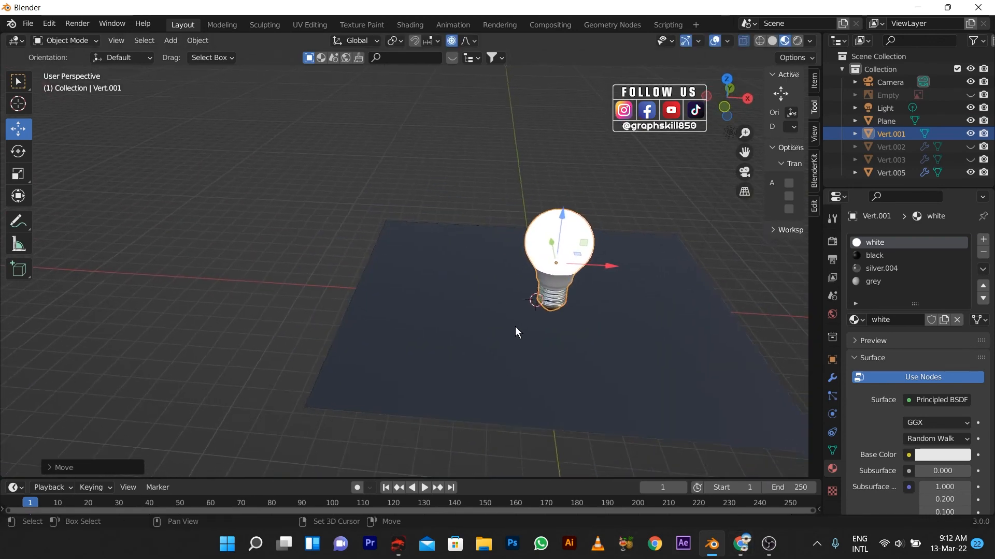
- Tilt the bulb over with the Rotate tool and turn it about the vertical axis
scroll(518, 332, "up", 3)
middle_click_drag(511, 251, 604, 306)
key("shift+space")
key("r")
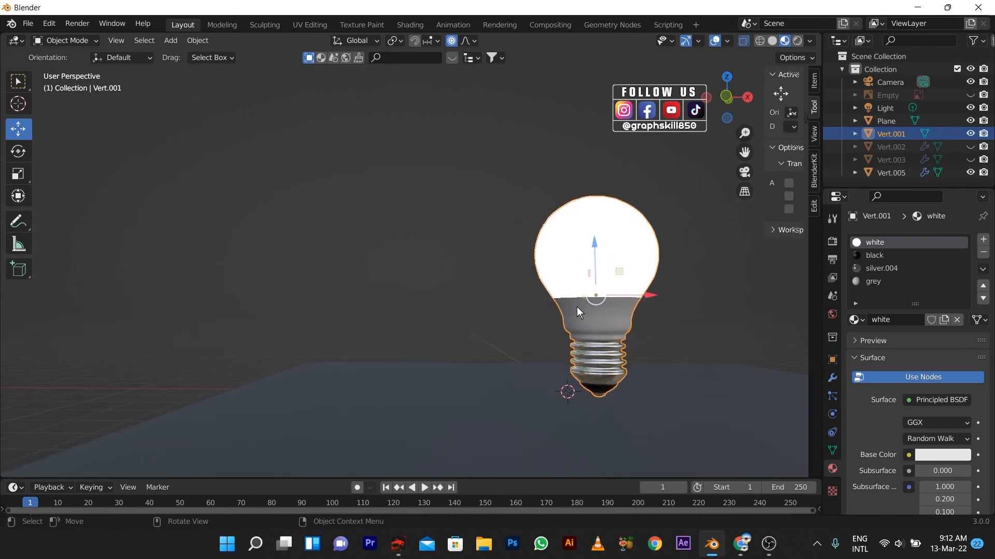
key("alt+a")
left_click_drag(610, 301, 691, 322)
key("x")
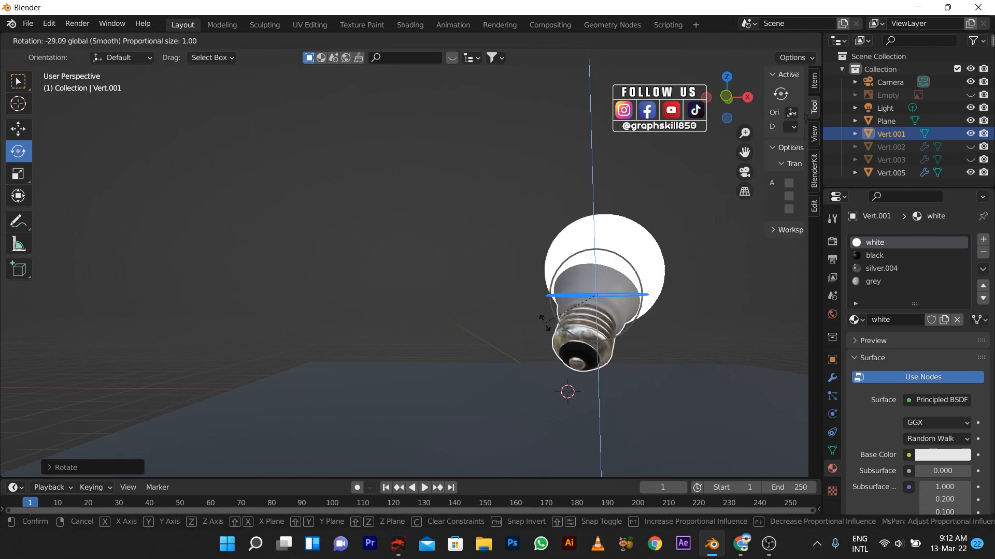
left_click_drag(544, 322, 523, 378)
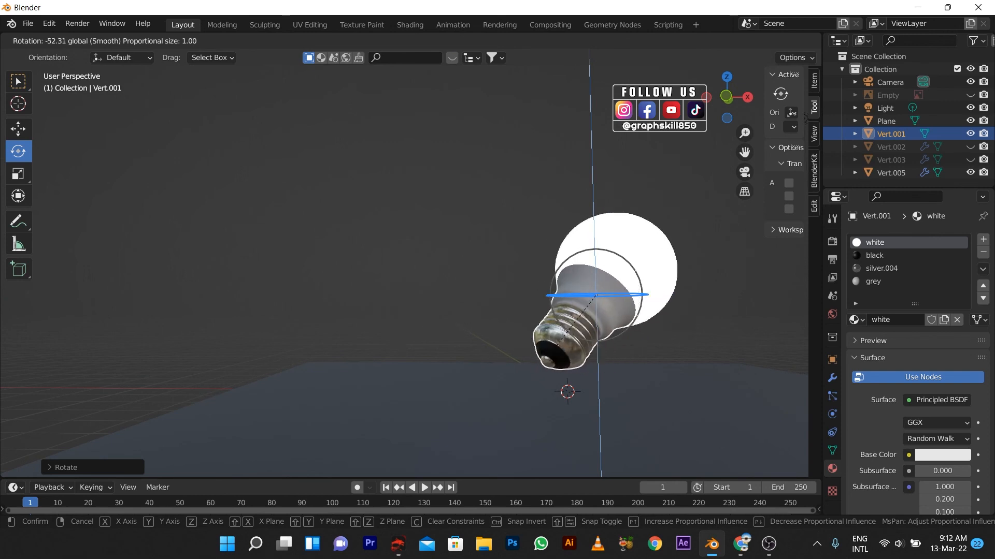
left_click_drag(688, 332, 573, 324)
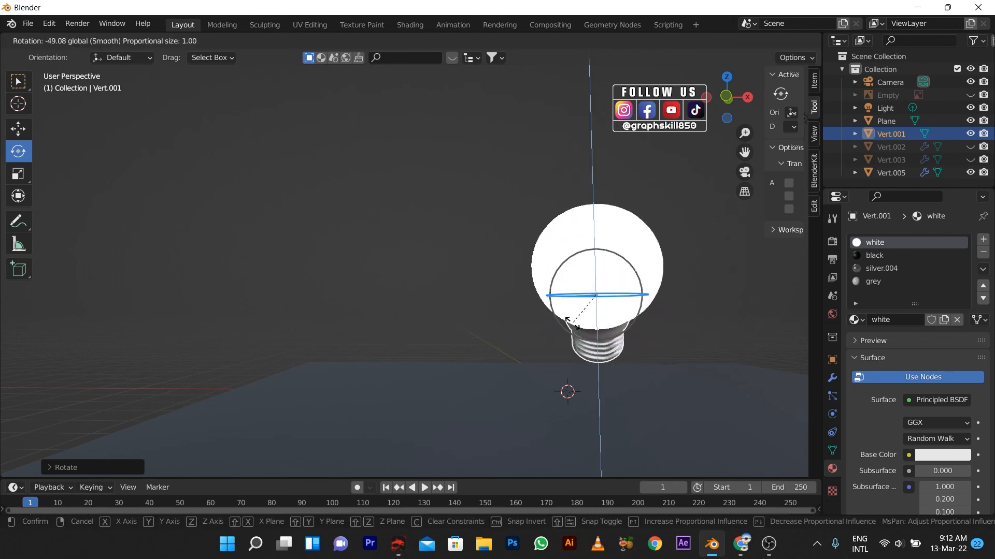